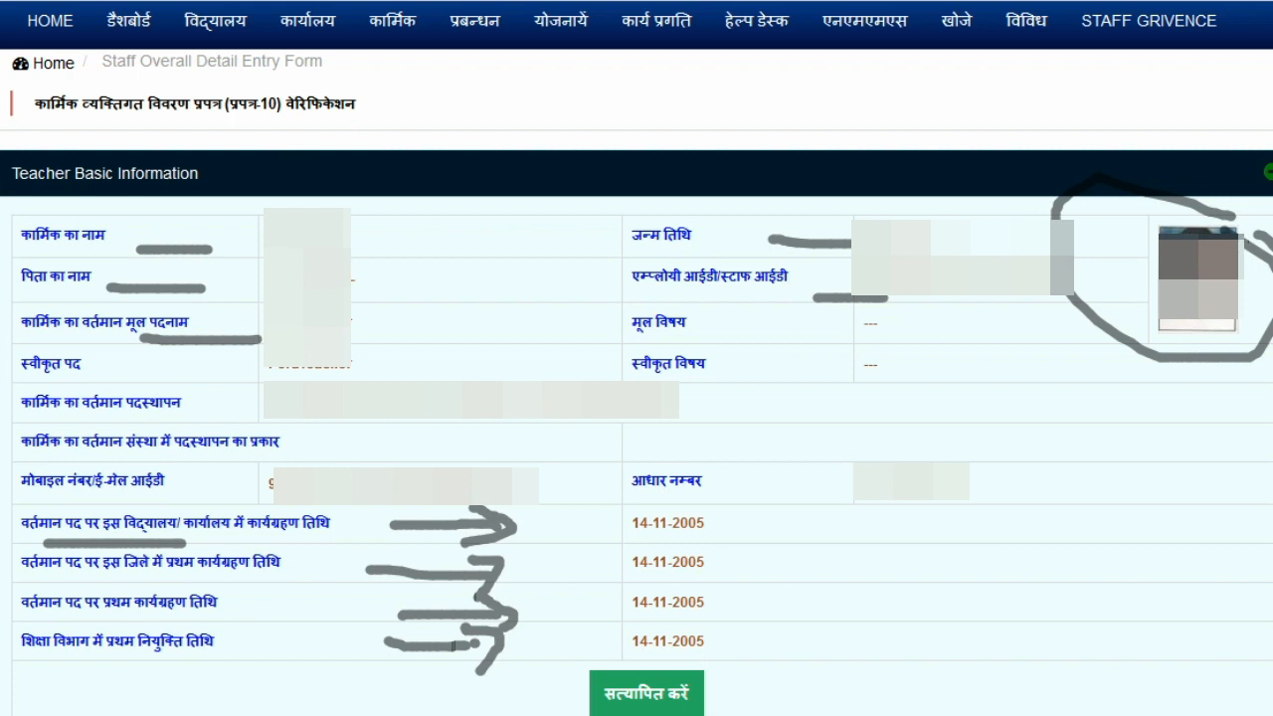
Review the four joining and appointment dates in the employee's basic information on the Form 10 verification page.
drag(736, 514, 846, 470)
drag(724, 561, 781, 540)
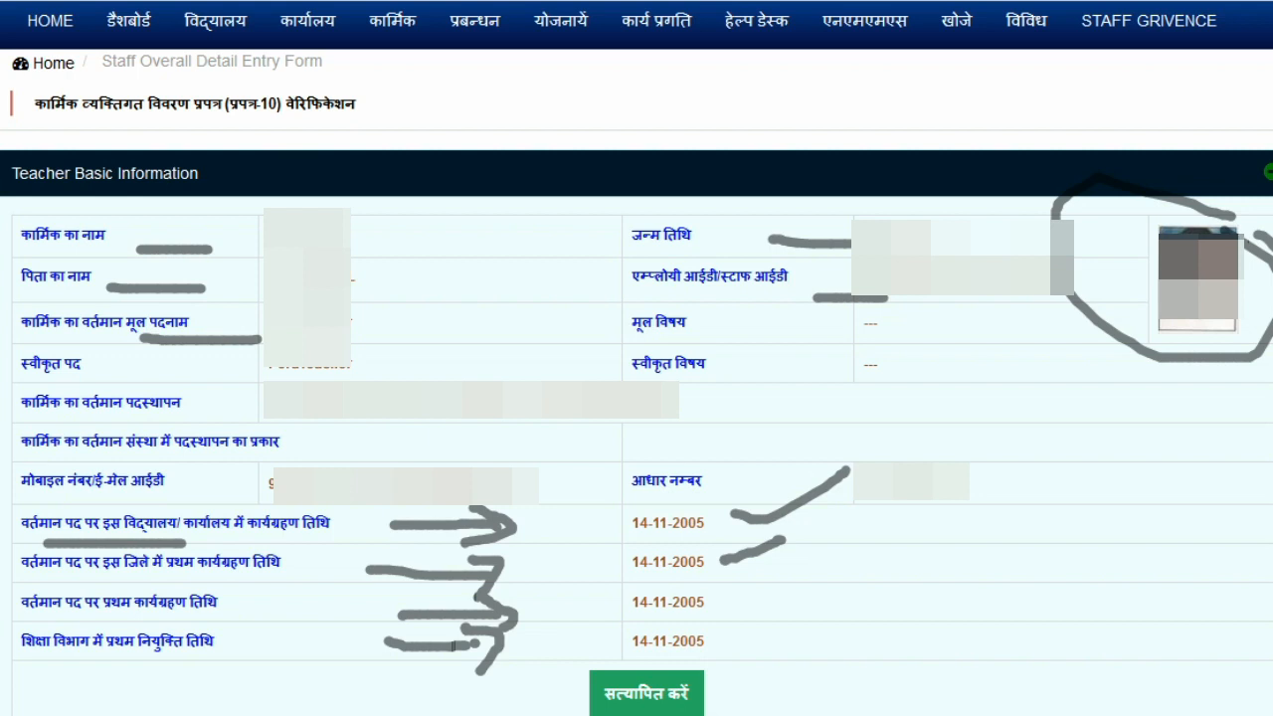
key(Escape)
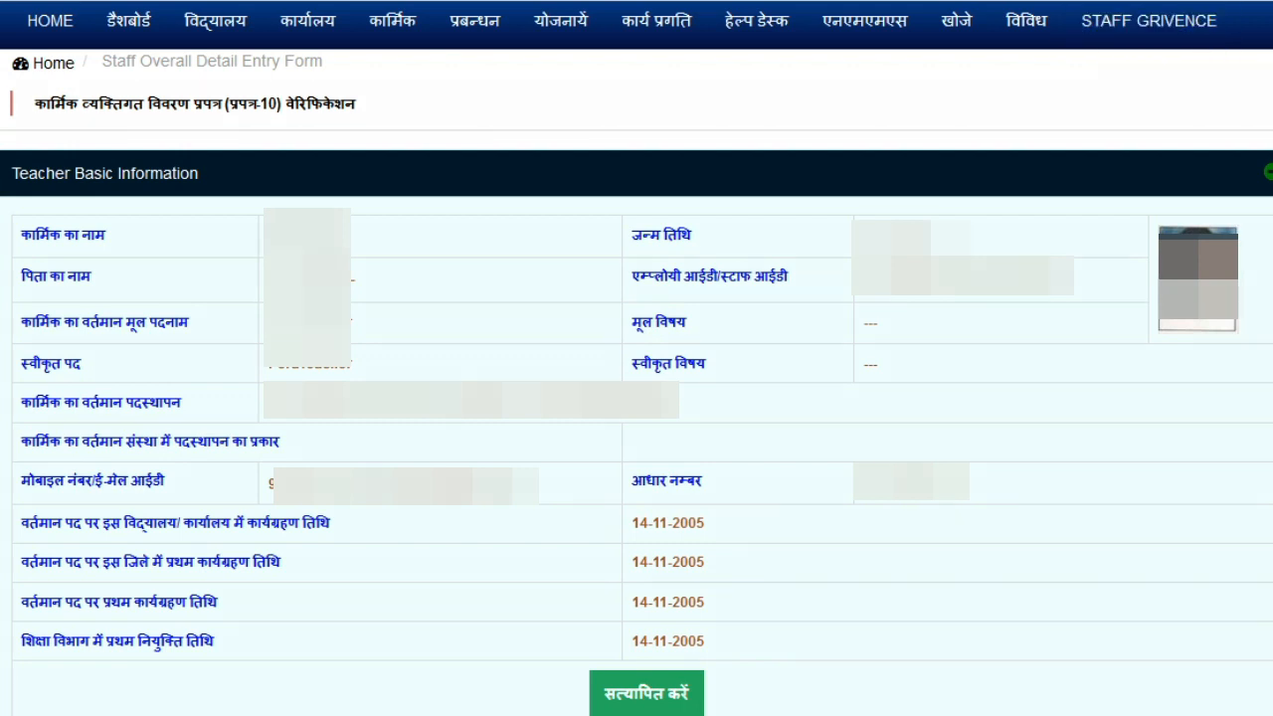
mouse_move(744, 670)
mouse_down()
mouse_move(593, 672)
mouse_move(663, 653)
mouse_up()
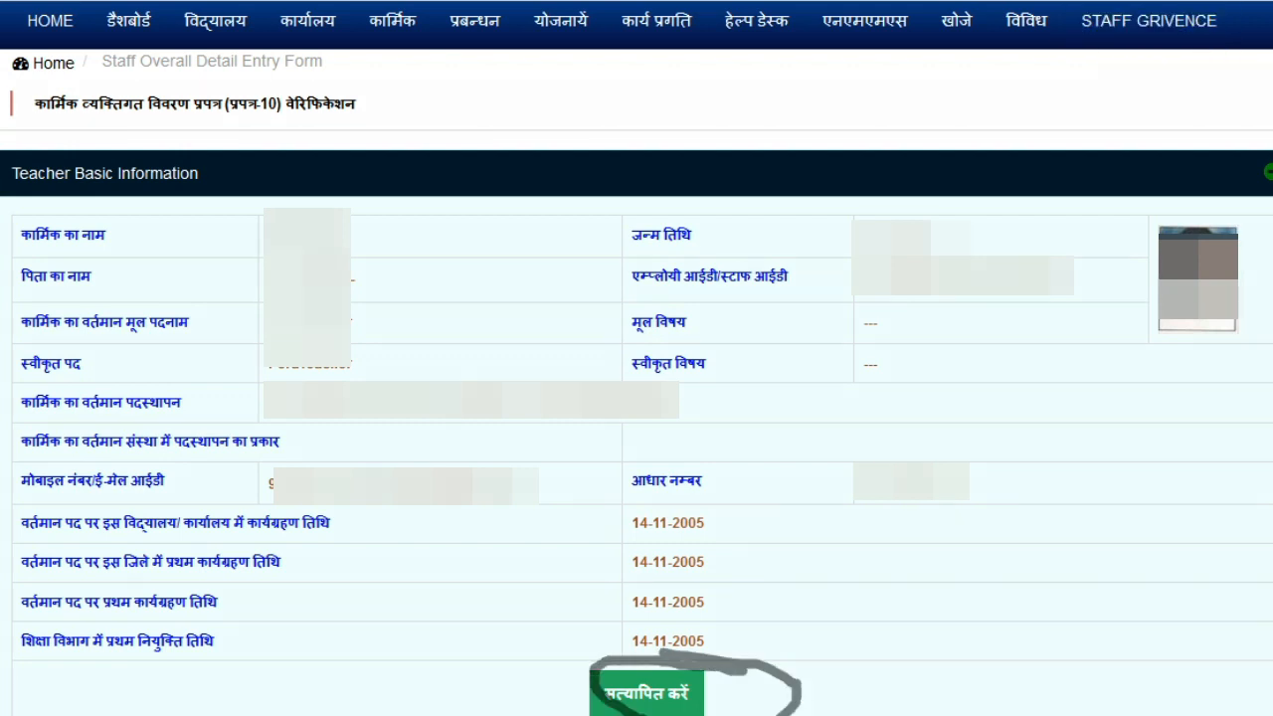
mouse_move(422, 528)
mouse_down()
mouse_move(580, 527)
mouse_move(555, 560)
mouse_up()
mouse_move(430, 582)
mouse_down()
mouse_move(527, 582)
mouse_move(519, 607)
mouse_up()
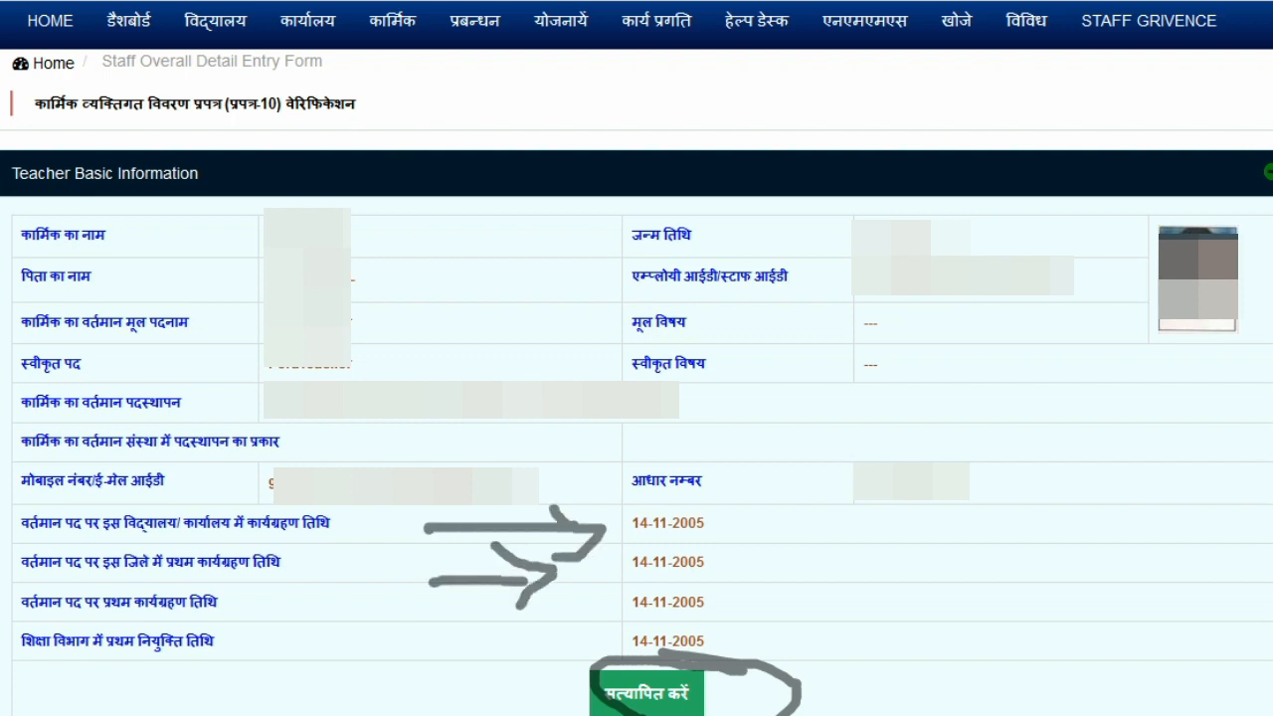
mouse_move(420, 629)
mouse_down()
mouse_move(557, 627)
mouse_move(529, 666)
mouse_up()
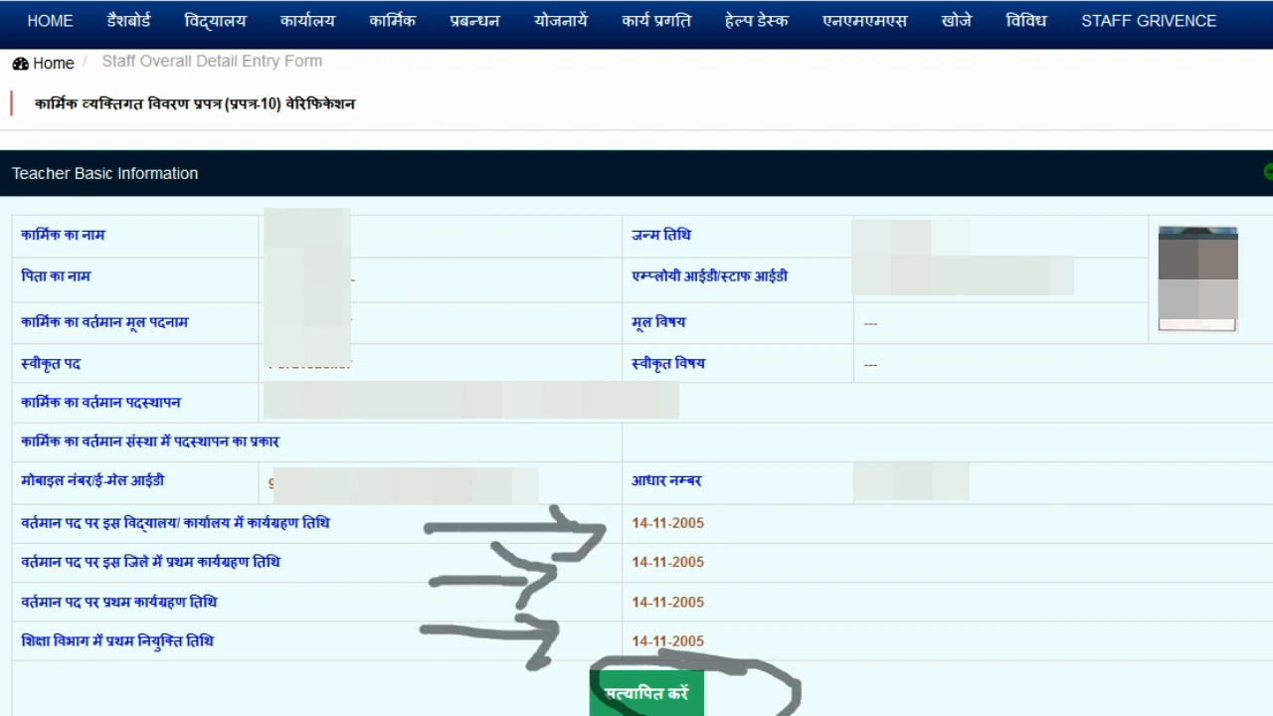
Submit the employee's Form 10 details for verification, accept the service-book declaration and close the confirmation dialog.
click(646, 693)
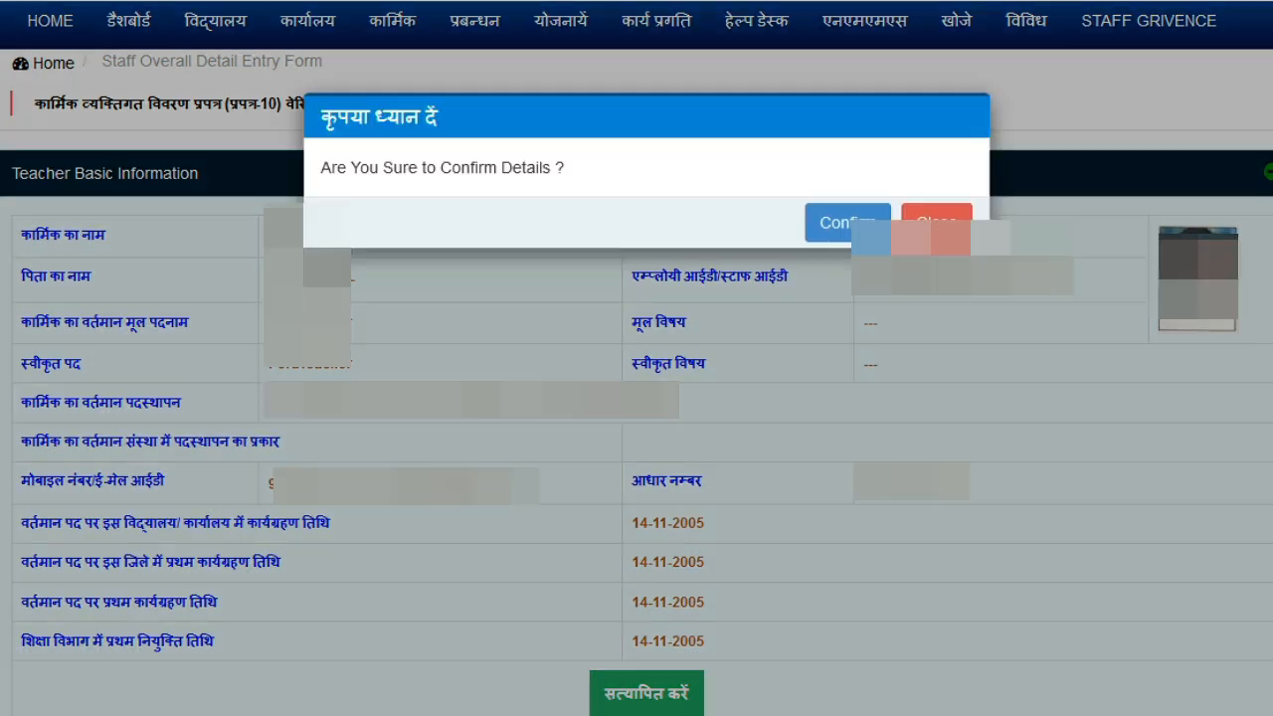
click(848, 224)
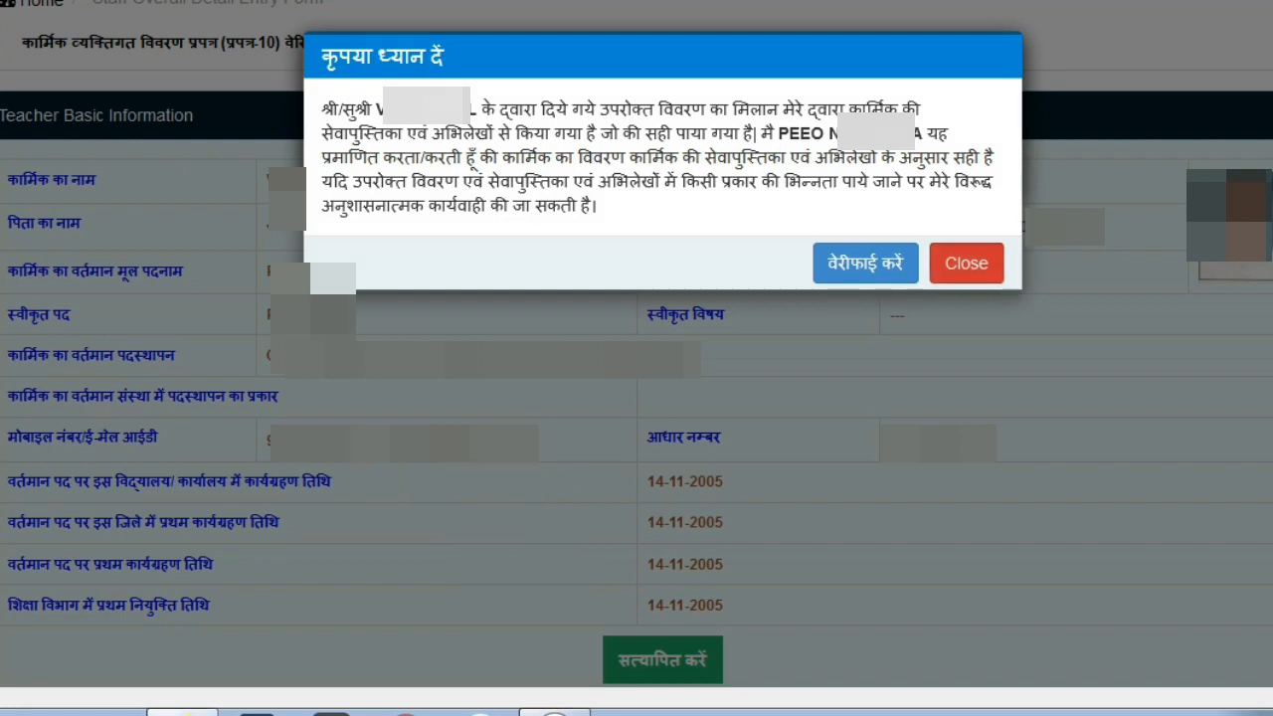
click(865, 263)
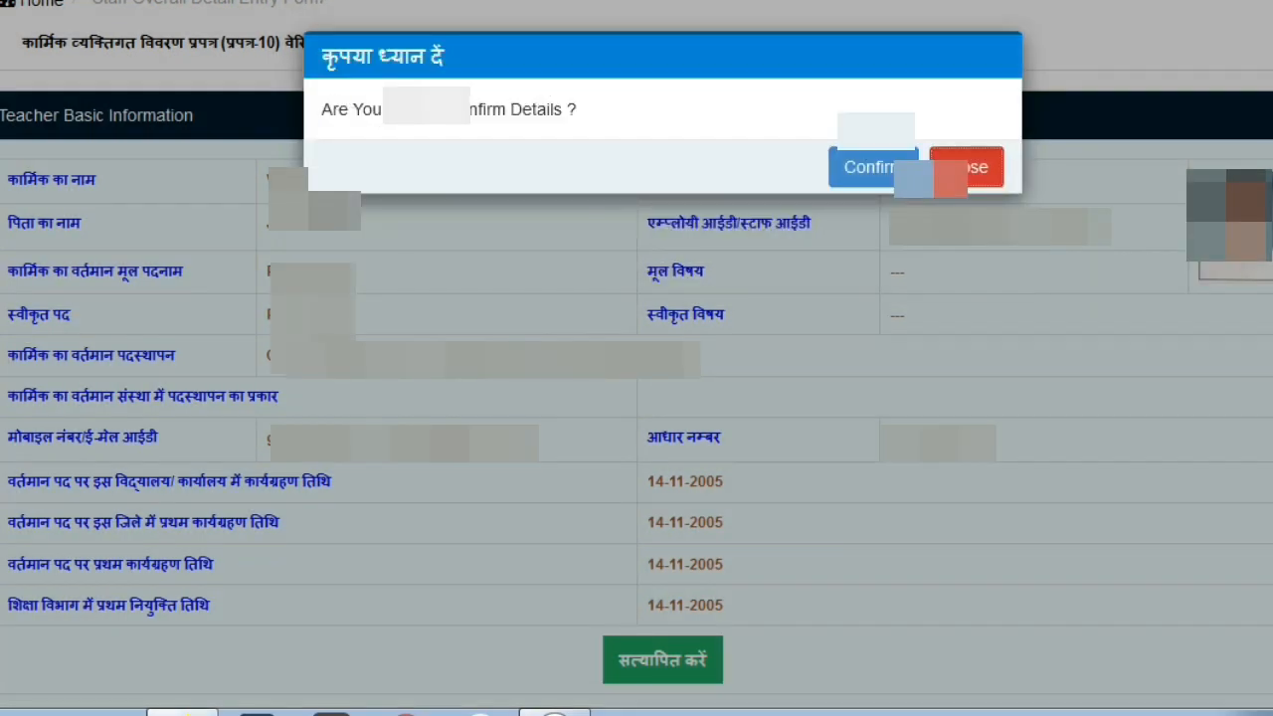
click(966, 167)
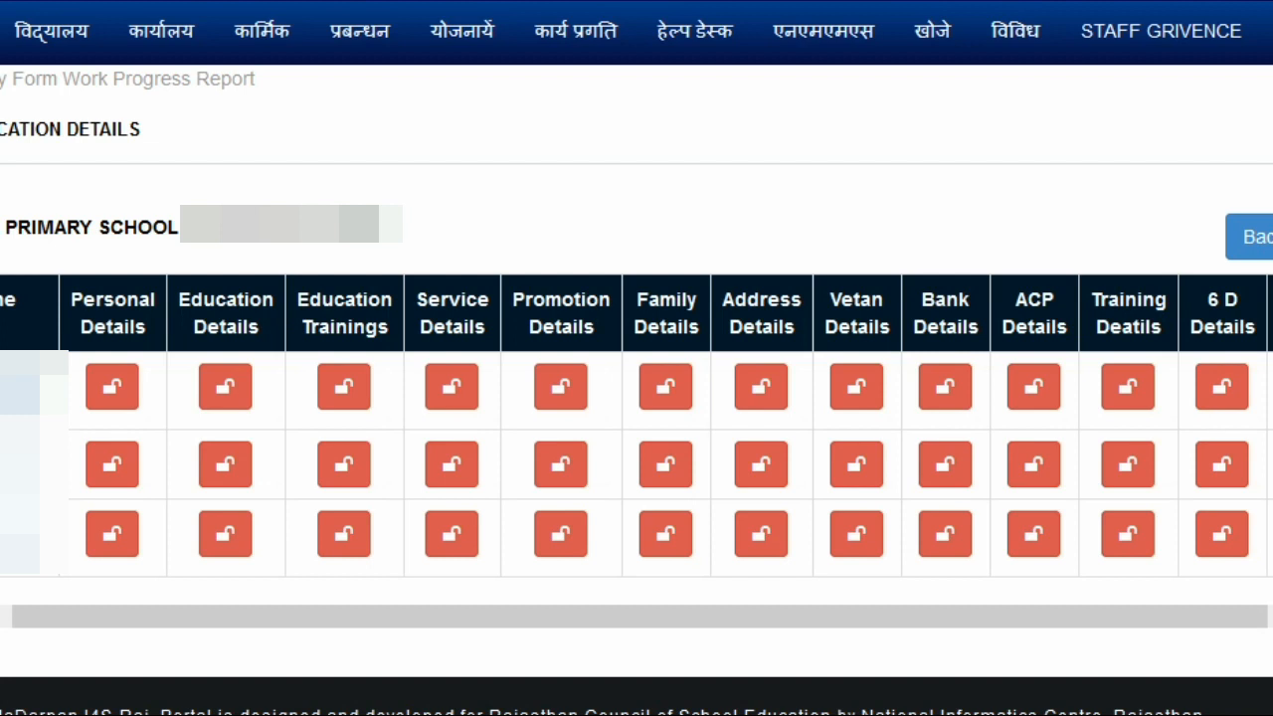
Open the कार्मिक व्यक्तिगत विवरण प्रा.शिक्षा (प्रपत्र-10) staff list and open the third employee's form for entry and editing.
mouse_move(177, 497)
mouse_down()
mouse_move(667, 507)
mouse_move(761, 497)
mouse_up()
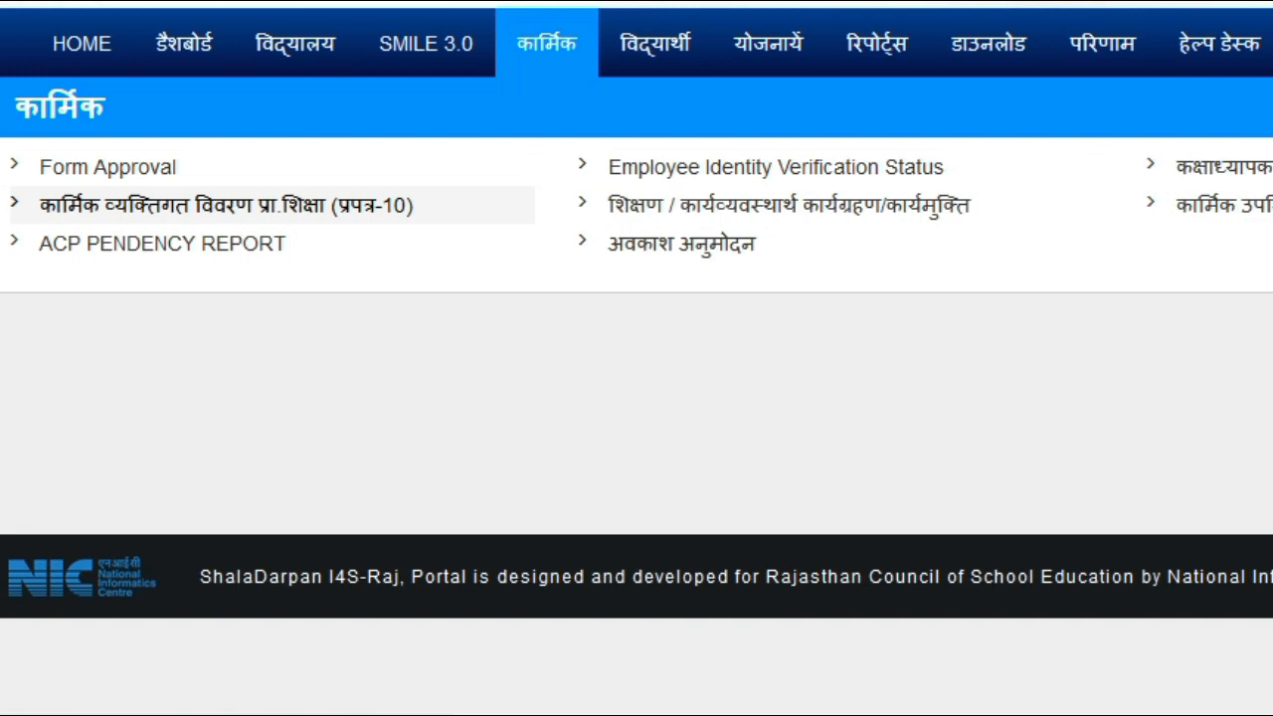
click(226, 205)
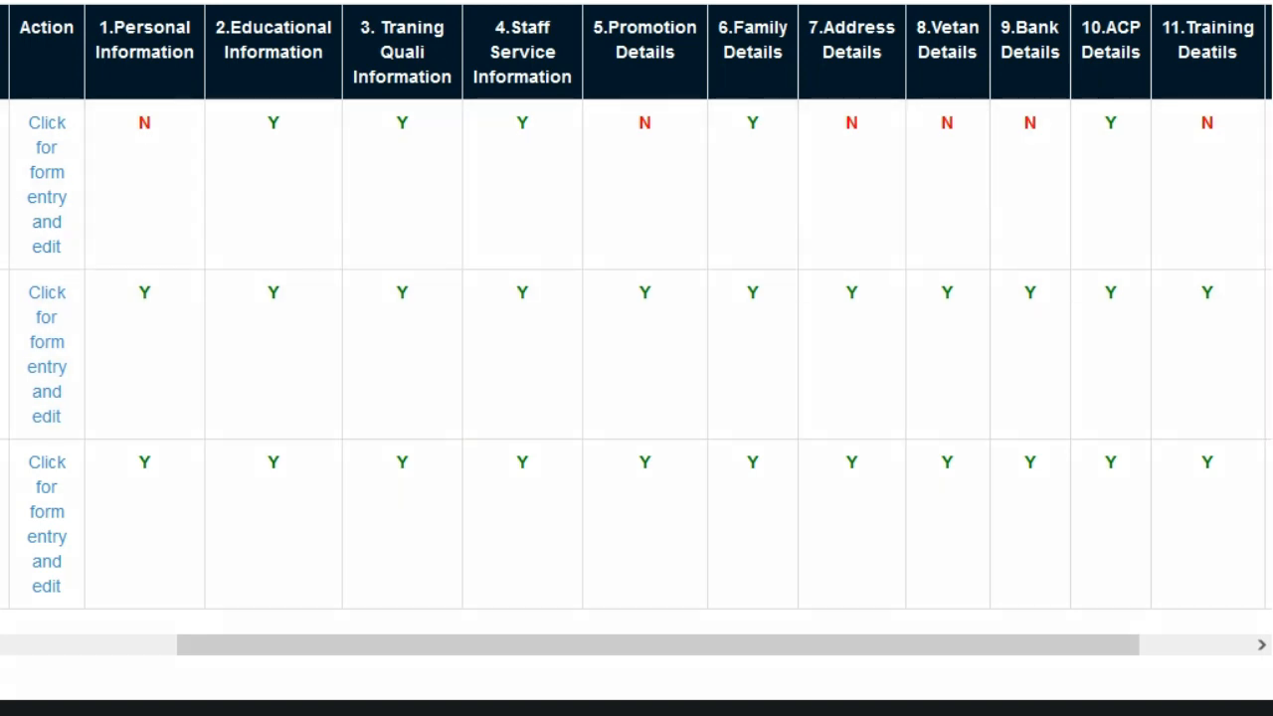
drag(143, 314, 225, 313)
drag(305, 331, 381, 330)
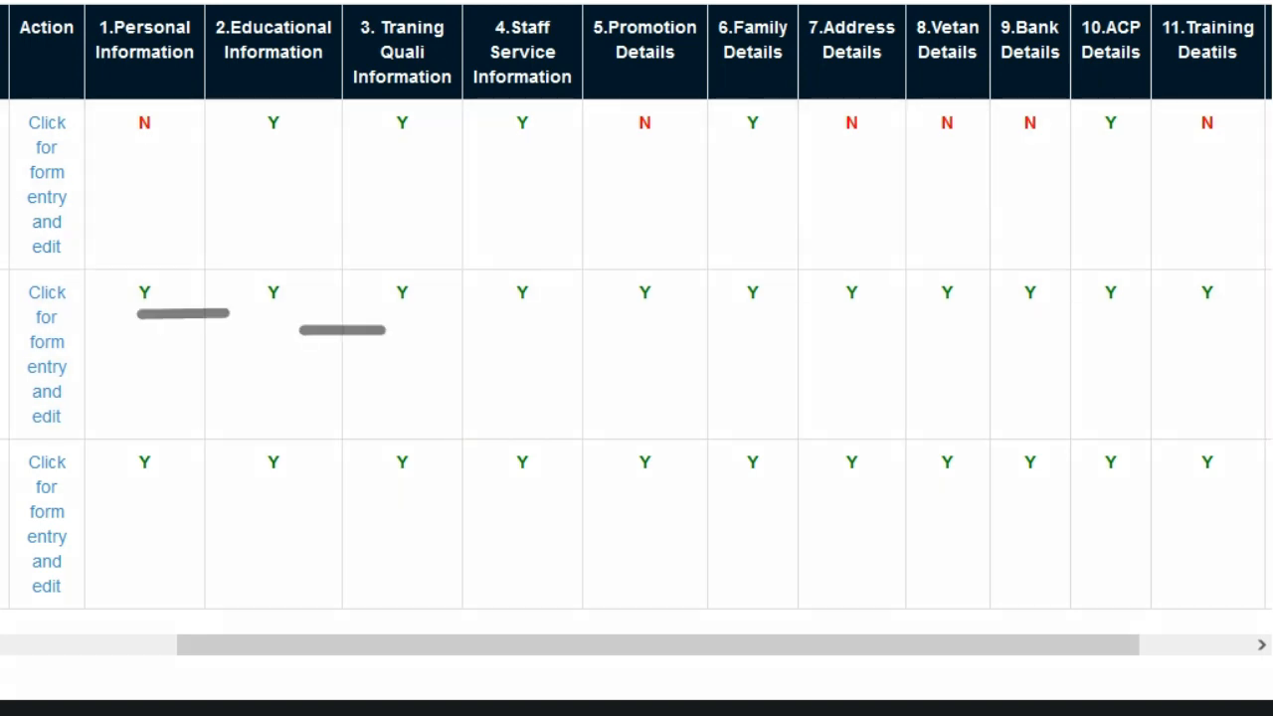
mouse_move(173, 102)
mouse_down()
mouse_move(102, 139)
mouse_move(159, 92)
mouse_up()
mouse_move(672, 90)
mouse_down()
mouse_move(606, 98)
mouse_move(696, 104)
mouse_up()
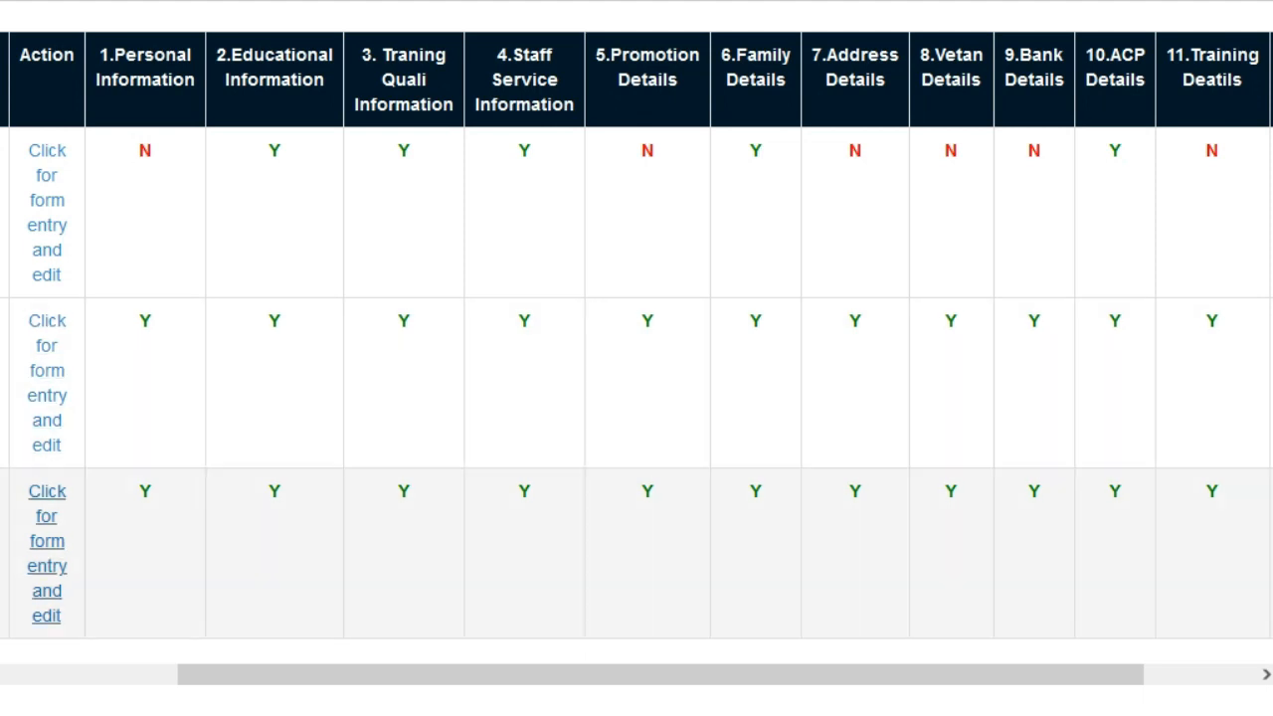
click(47, 543)
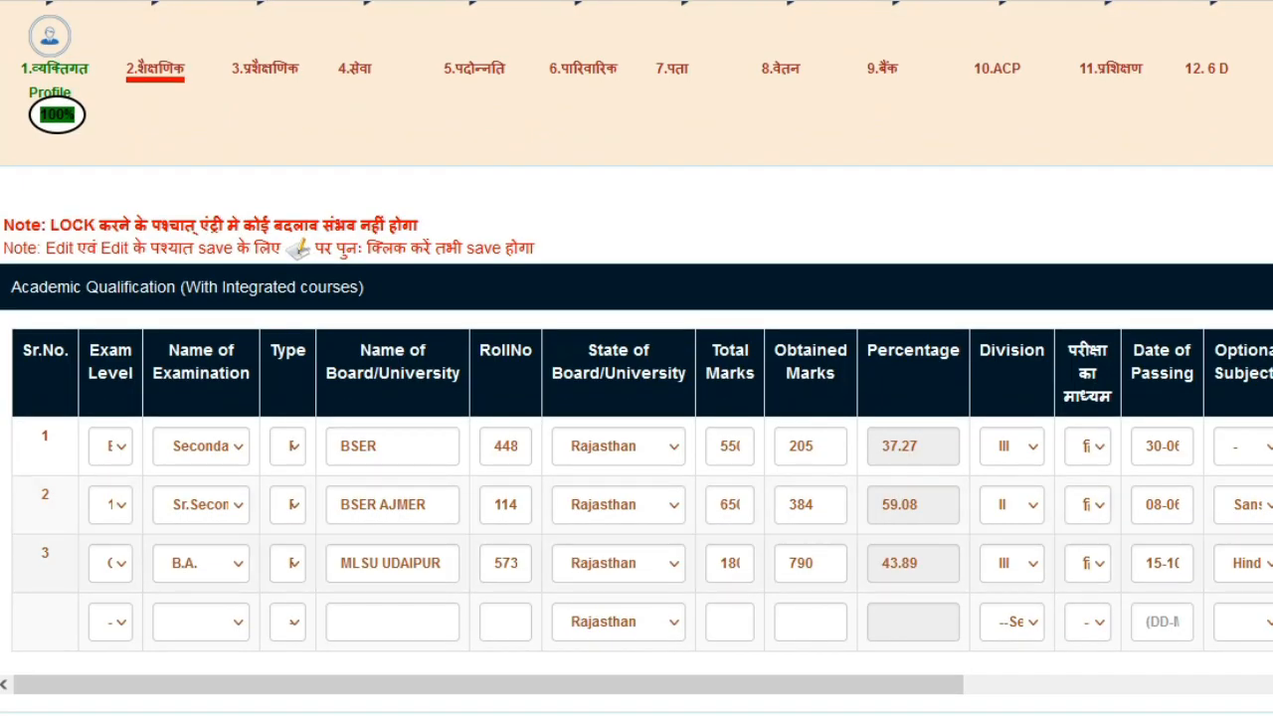
Check the academic qualification entries, then save the section and continue to the training qualifications.
scroll(636, 398, up, 2)
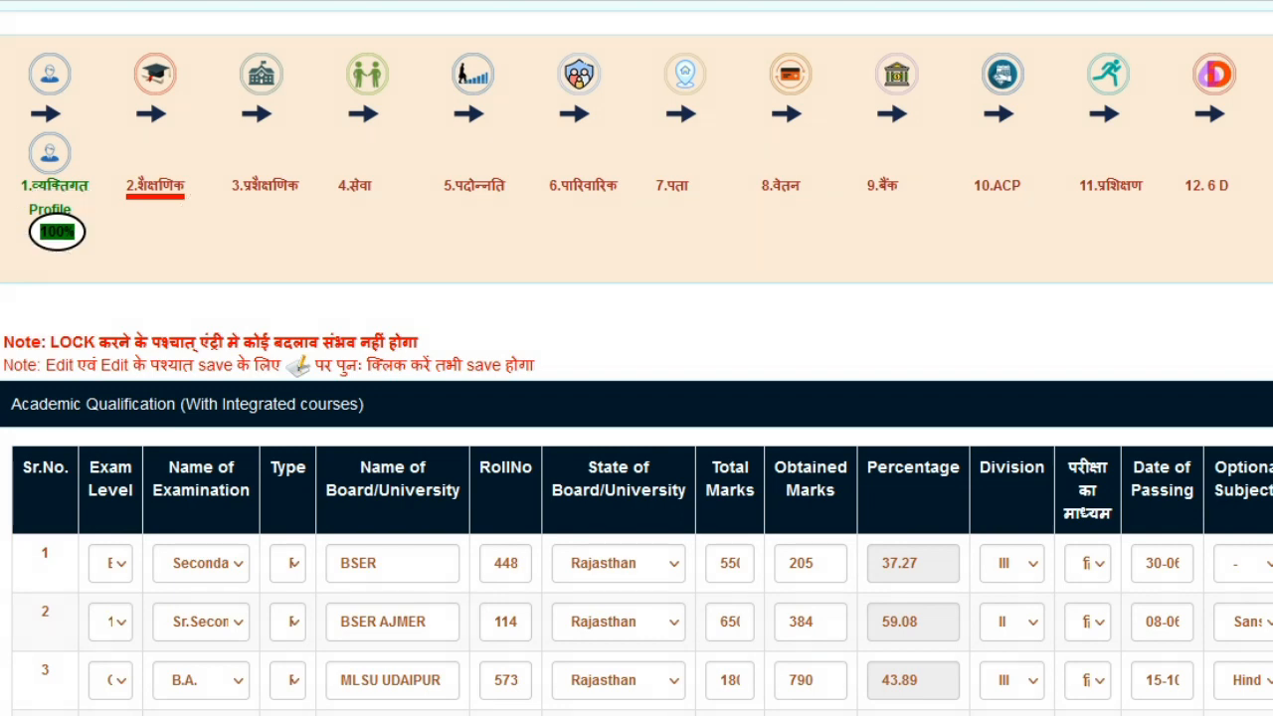
scroll(636, 358, down, 3)
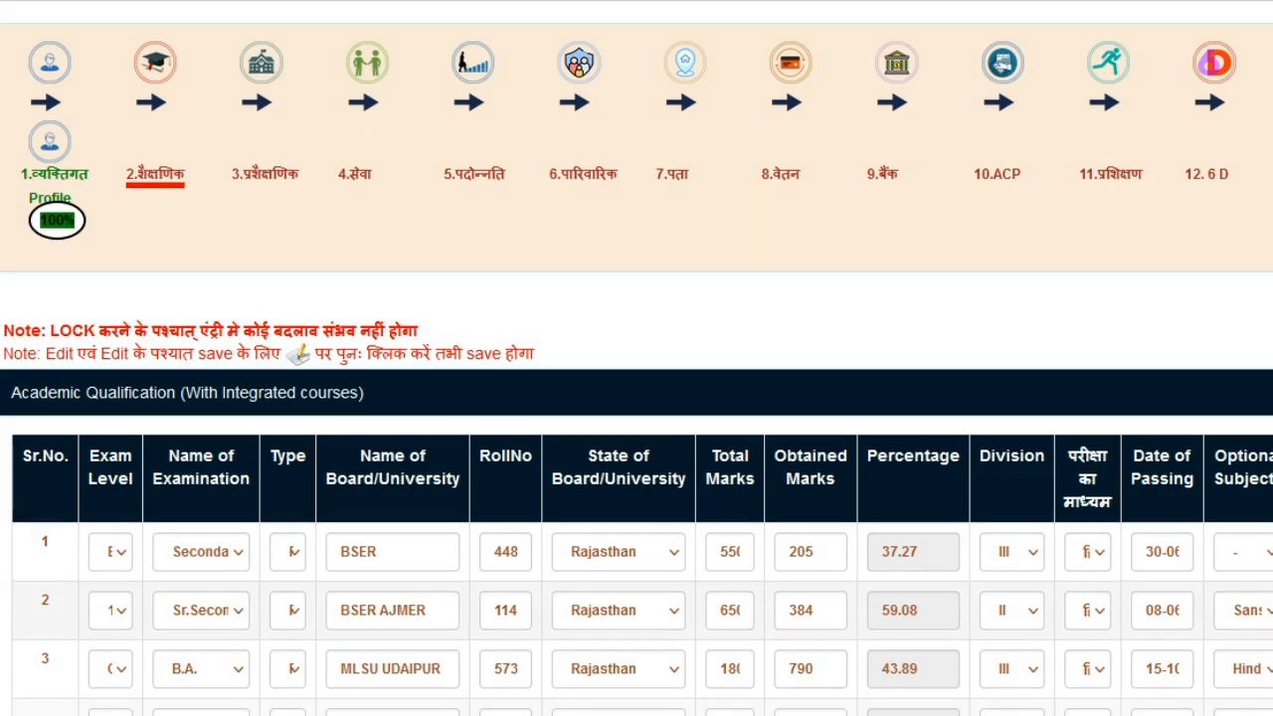
scroll(636, 358, down, 3)
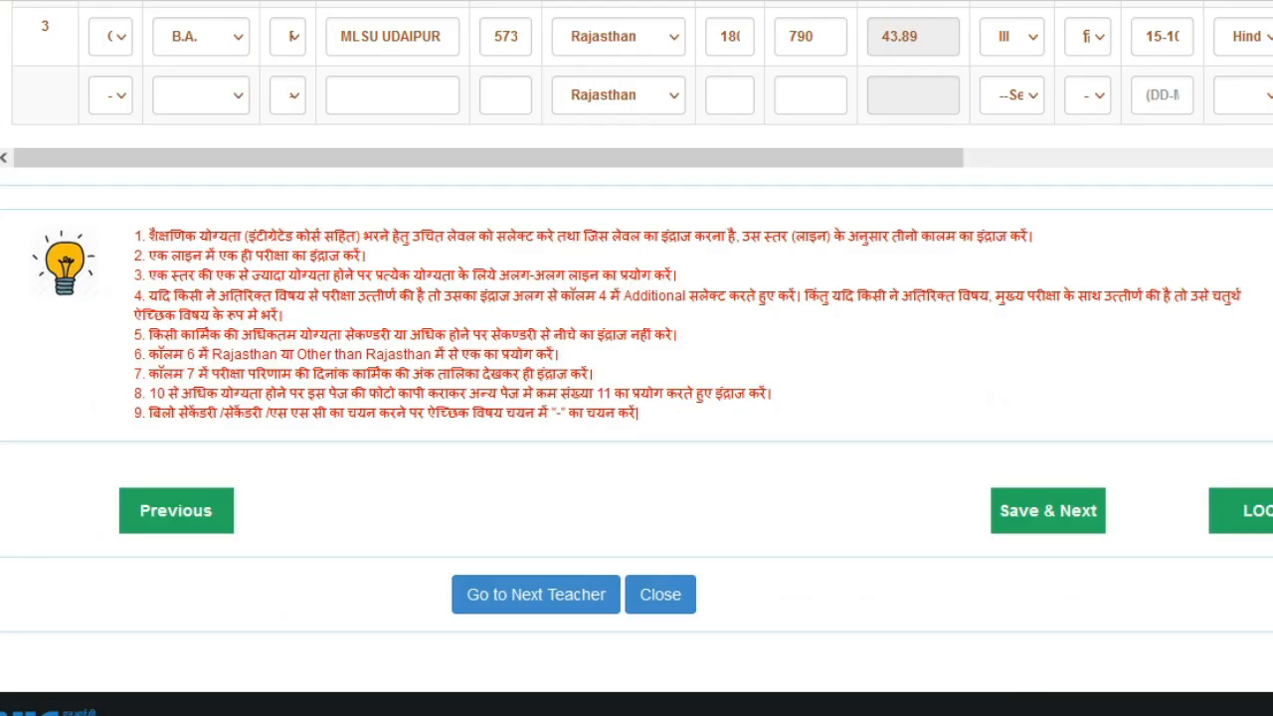
drag(488, 158, 515, 158)
scroll(637, 358, up, 3)
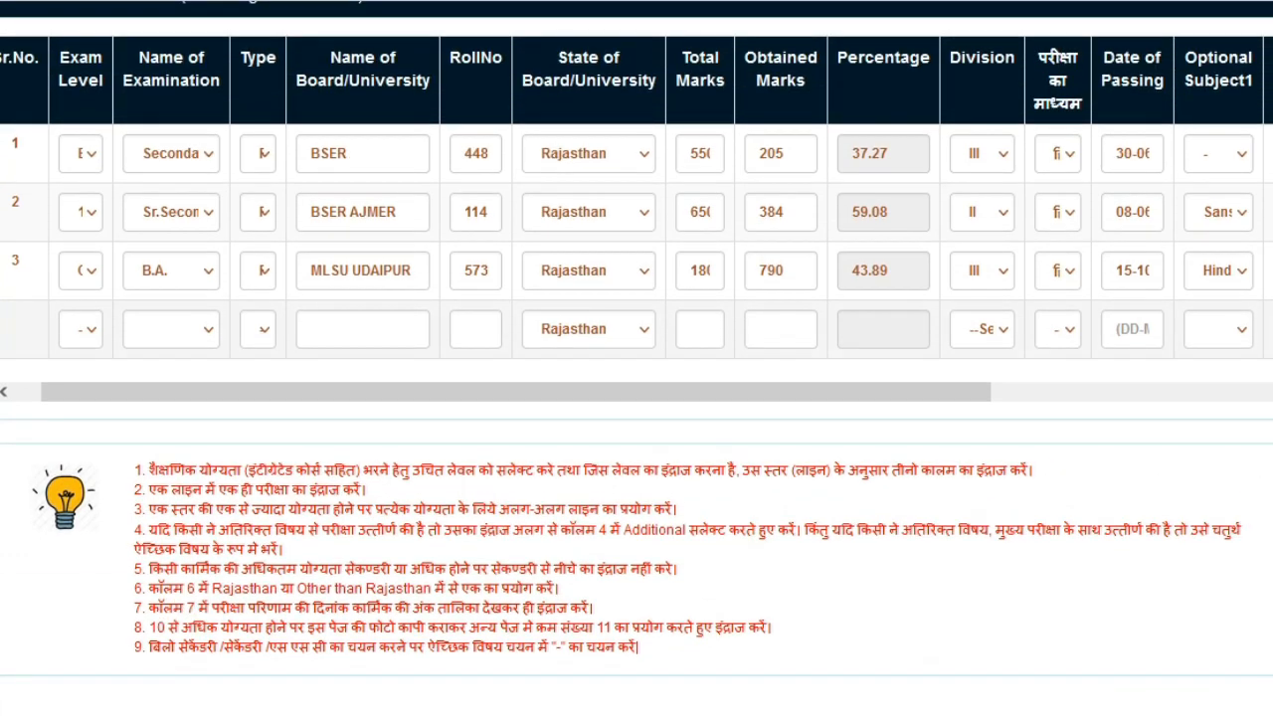
scroll(636, 357, down, 1)
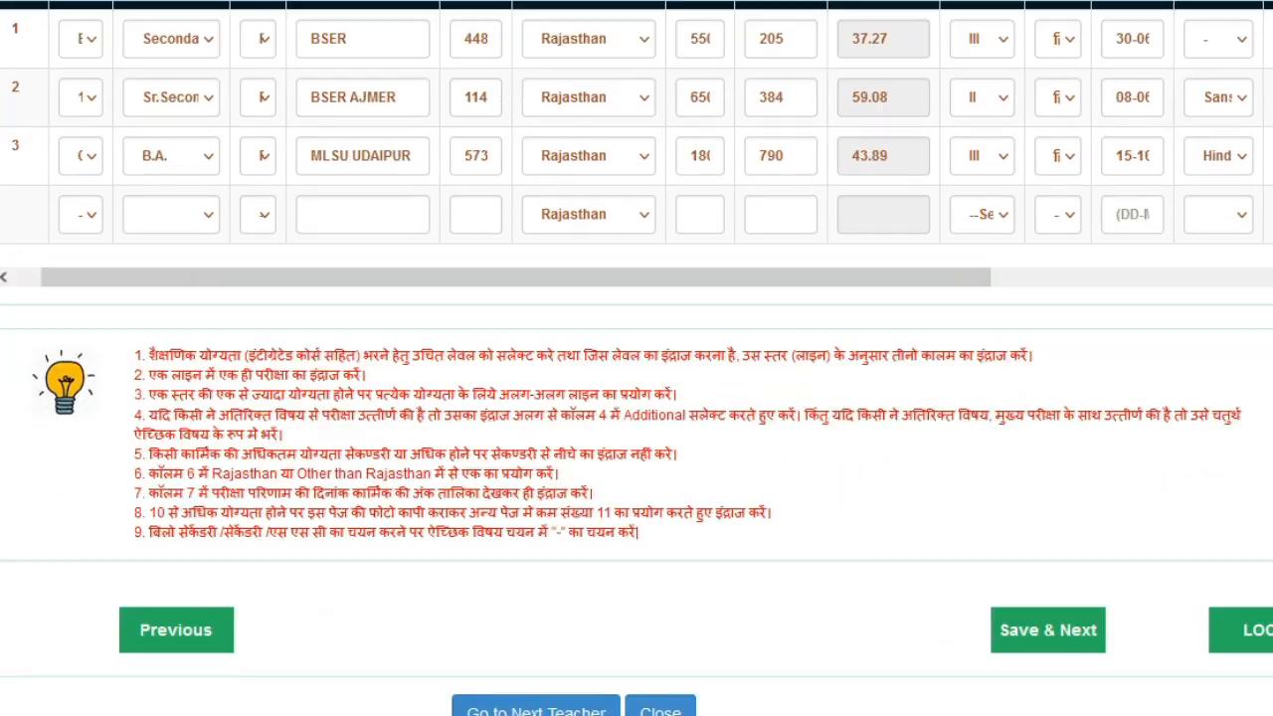
click(1047, 630)
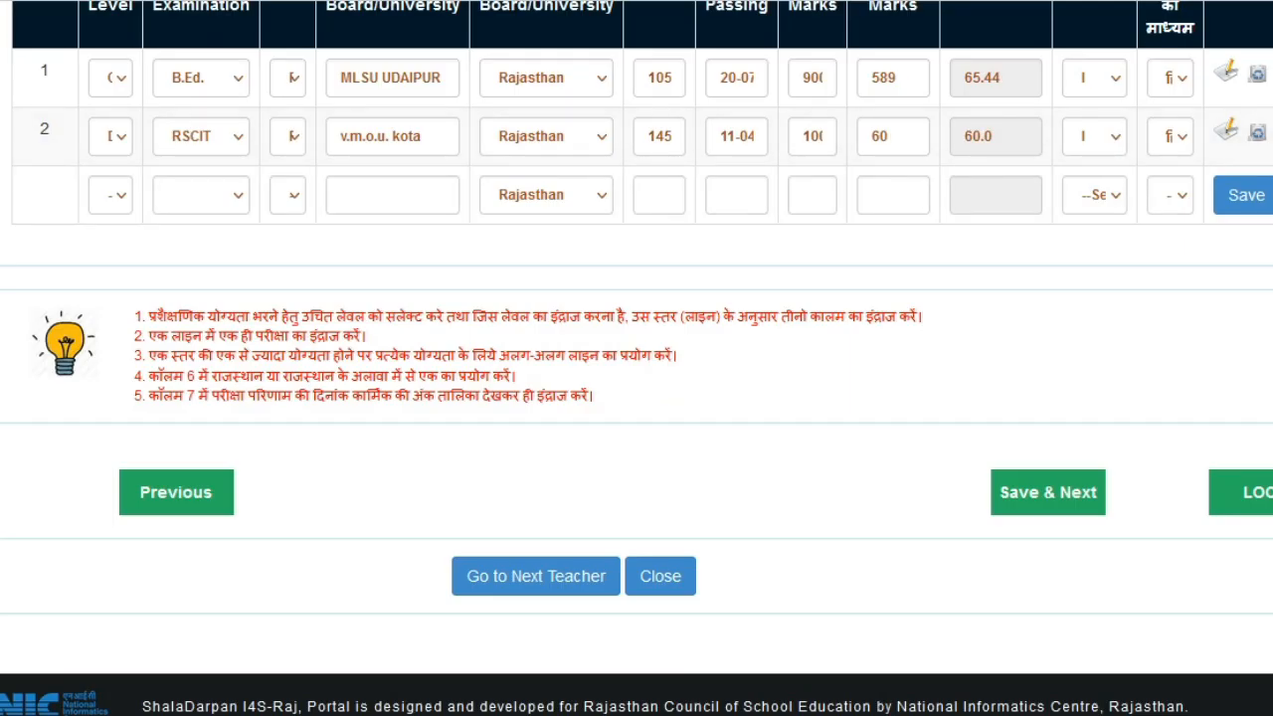
Open the 8.वेतन section with the employee's salary details.
scroll(636, 358, up, 5)
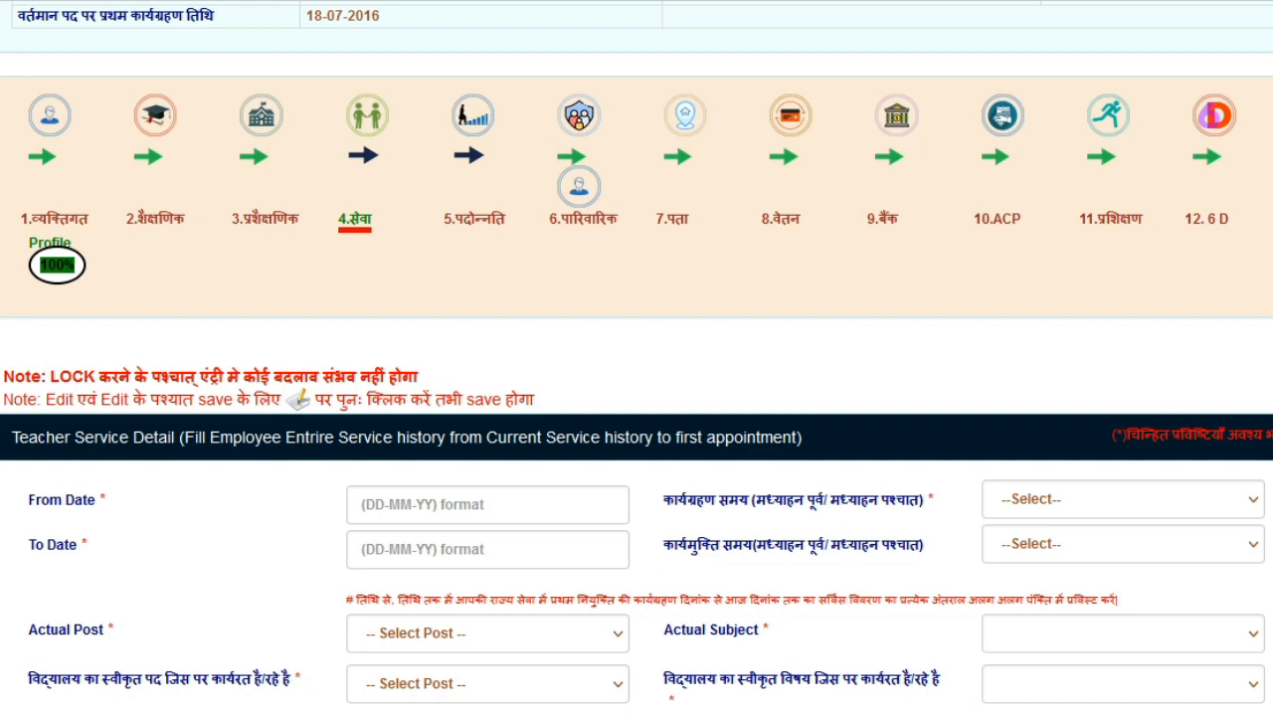
click(781, 218)
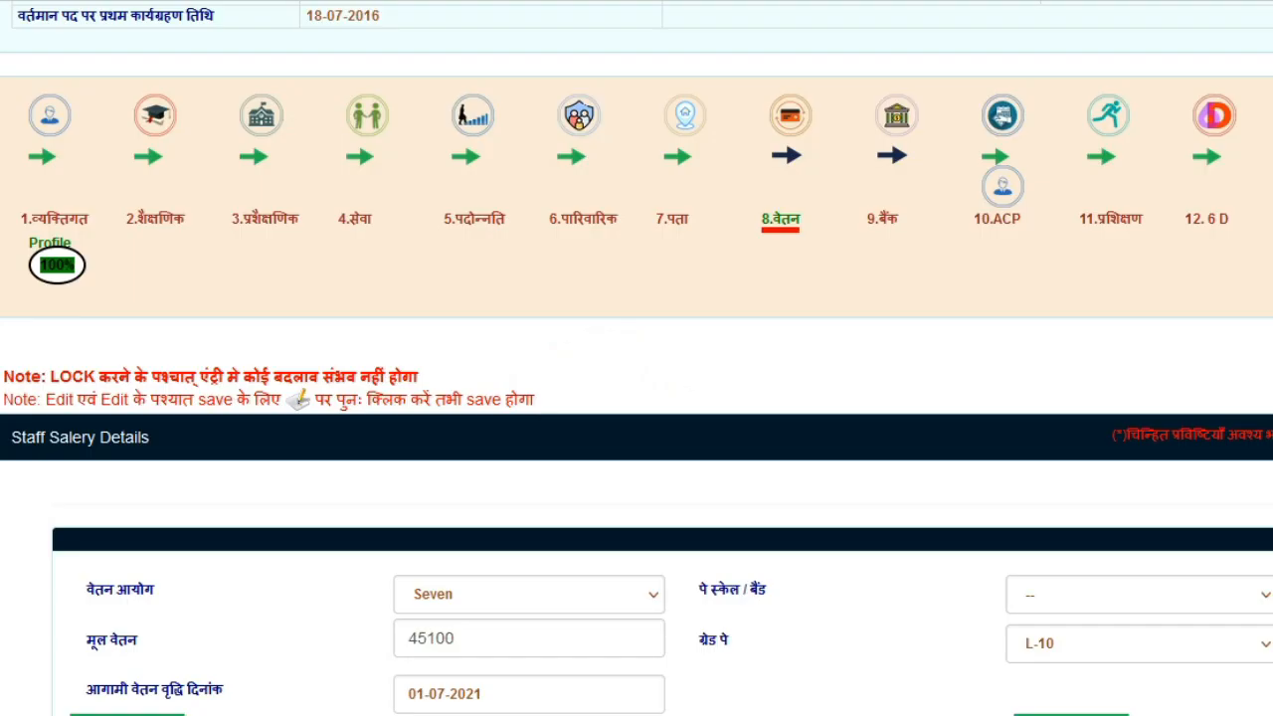
scroll(637, 398, down, 1)
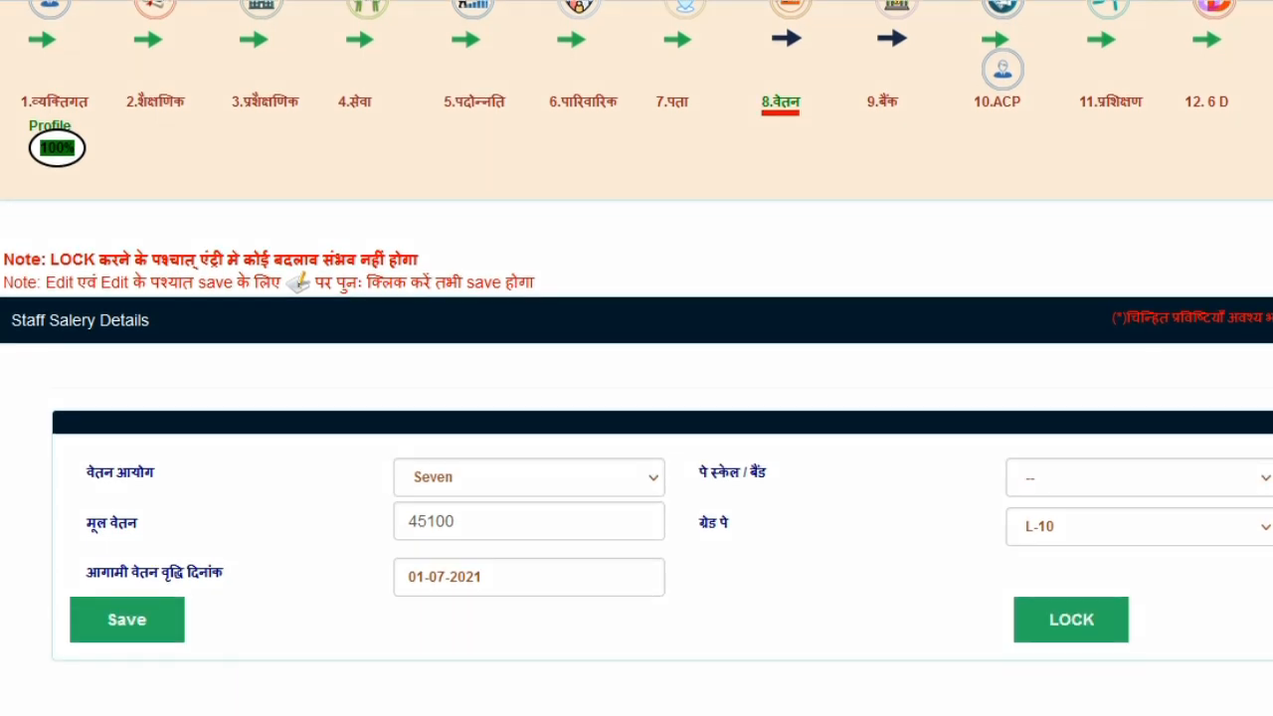
Set the basic pay (मूल वेतन) to 46500 in the salary details.
mouse_move(393, 543)
mouse_down()
mouse_move(472, 539)
mouse_move(489, 524)
mouse_move(440, 487)
mouse_move(368, 531)
mouse_move(426, 552)
mouse_up()
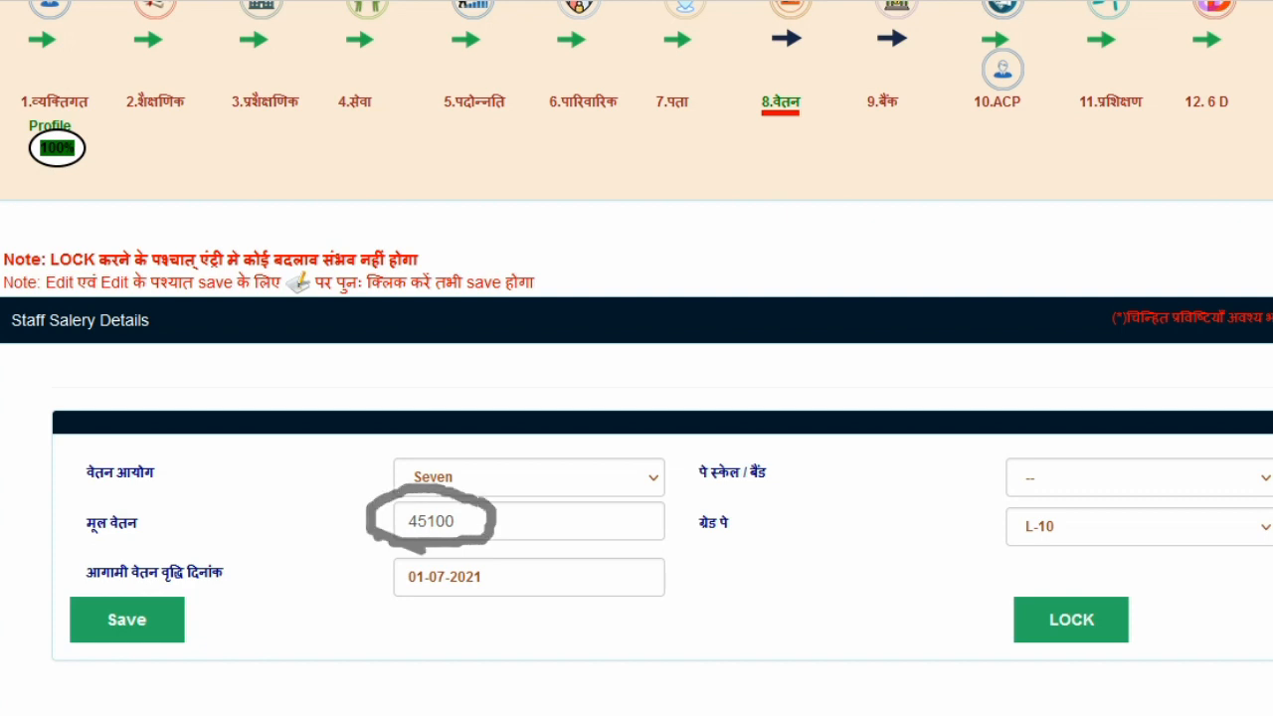
double_click(431, 521)
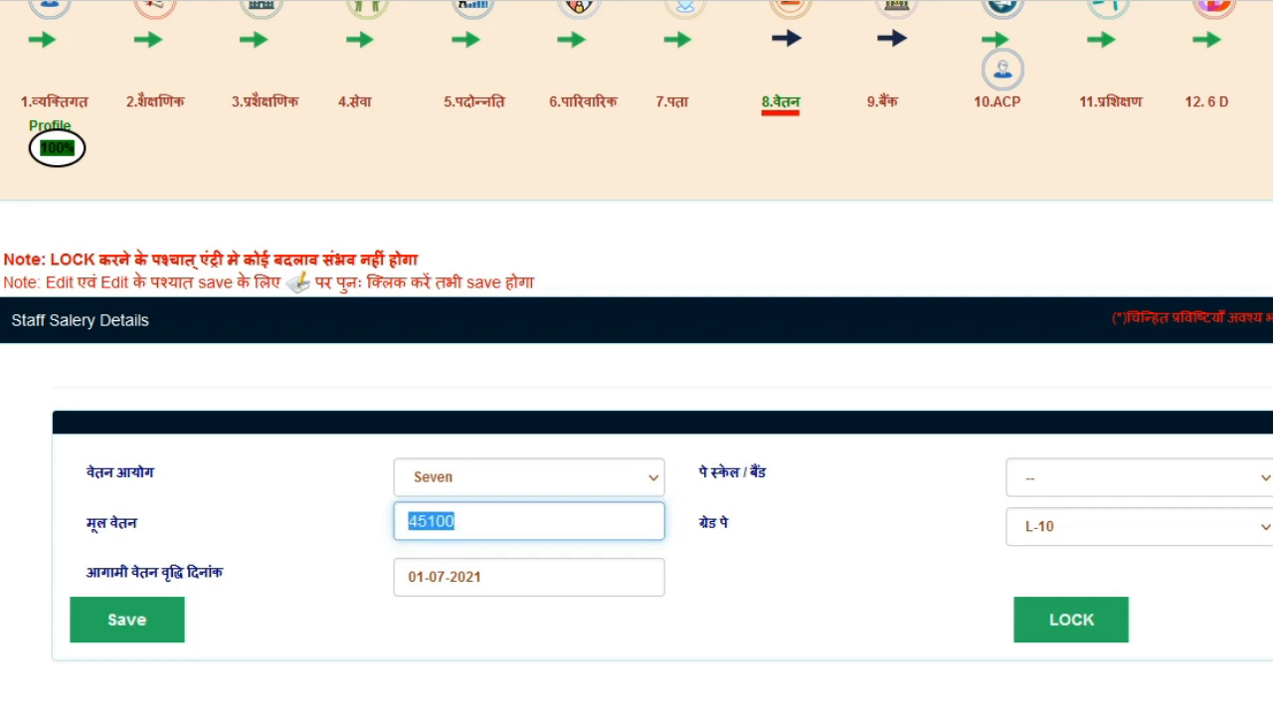
text(45)
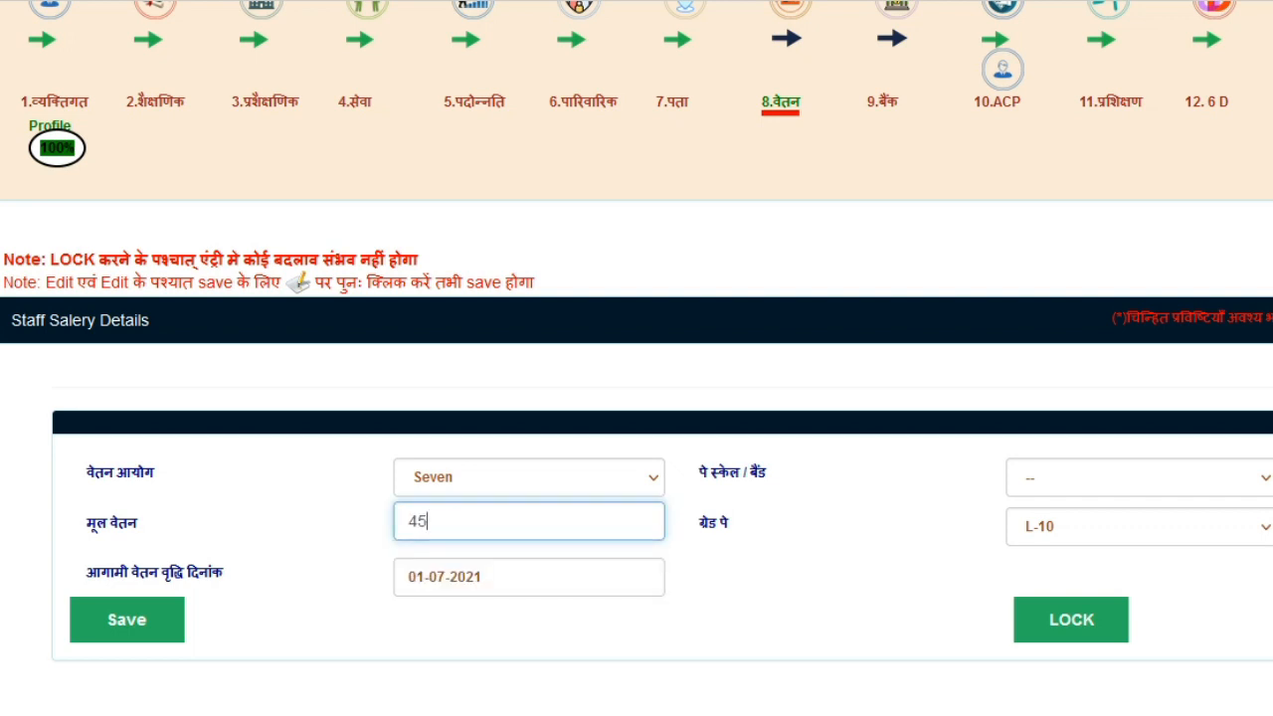
key(BackSpace)
text(6500)
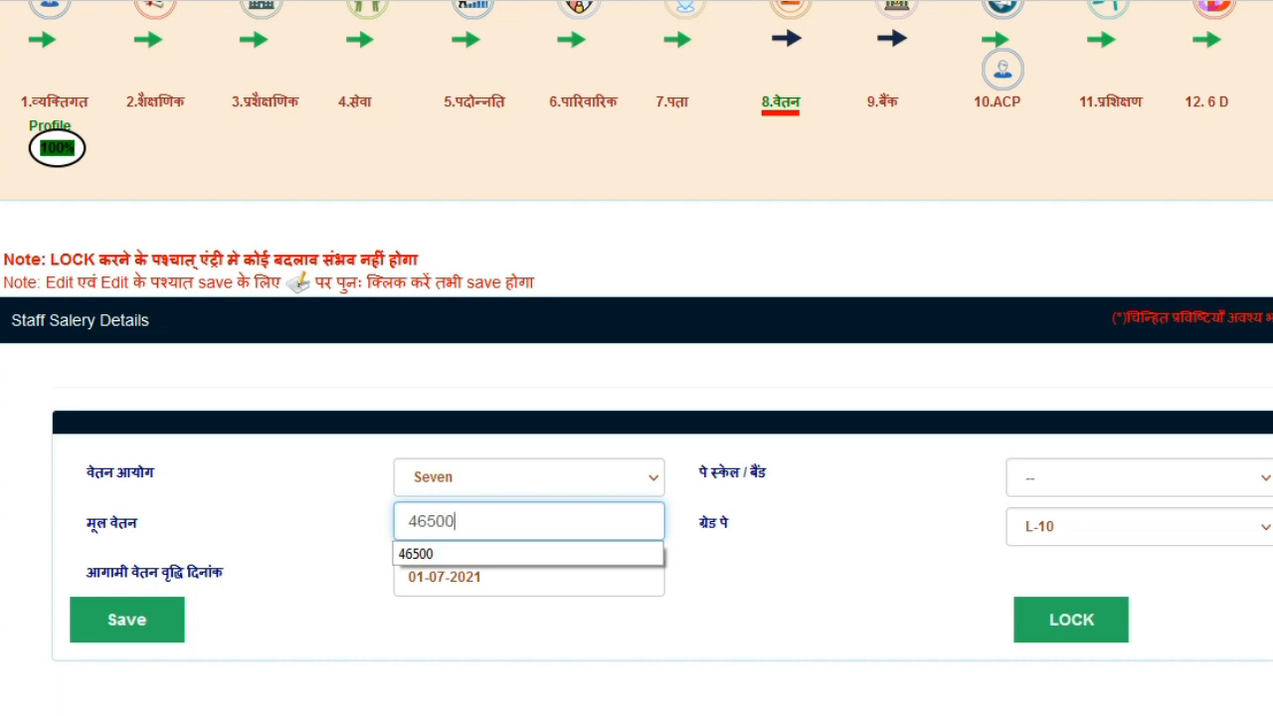
key(Tab)
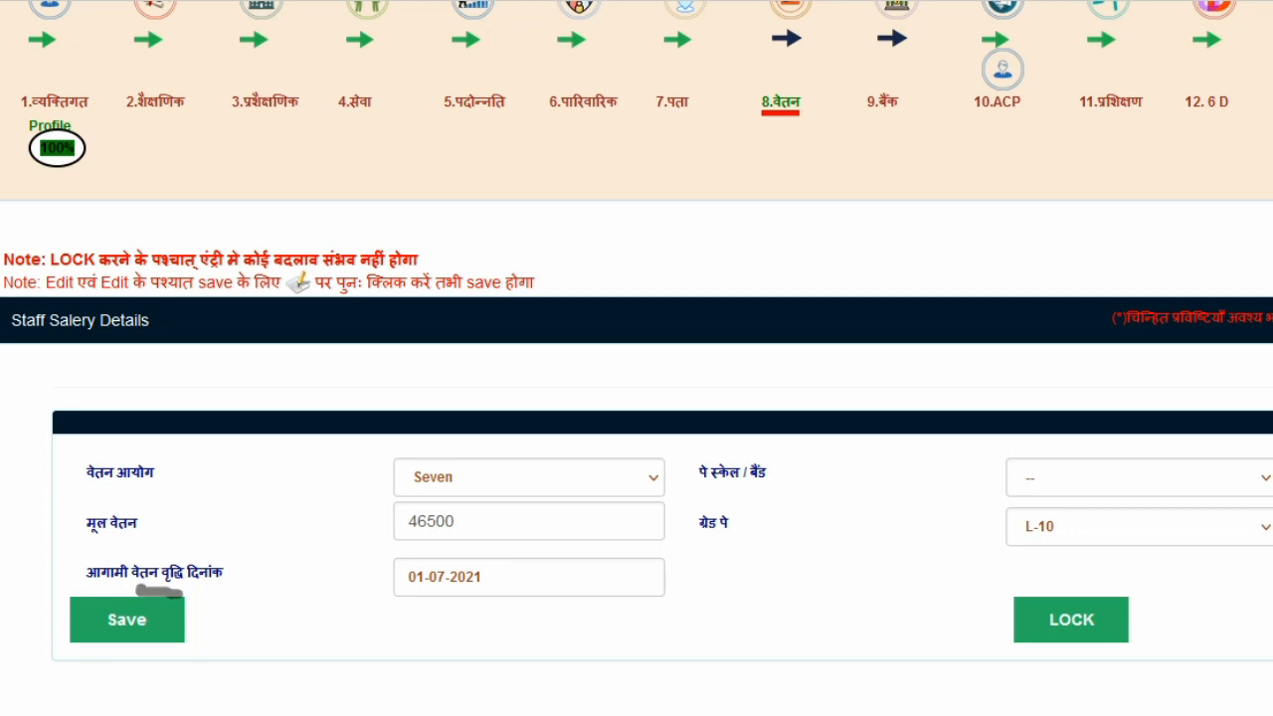
Set the next increment date (आगामी वेतन वृद्धि दिनांक) to 01-07-2022 and save the salary details.
drag(410, 599, 479, 601)
click(487, 576)
key(BackSpace)
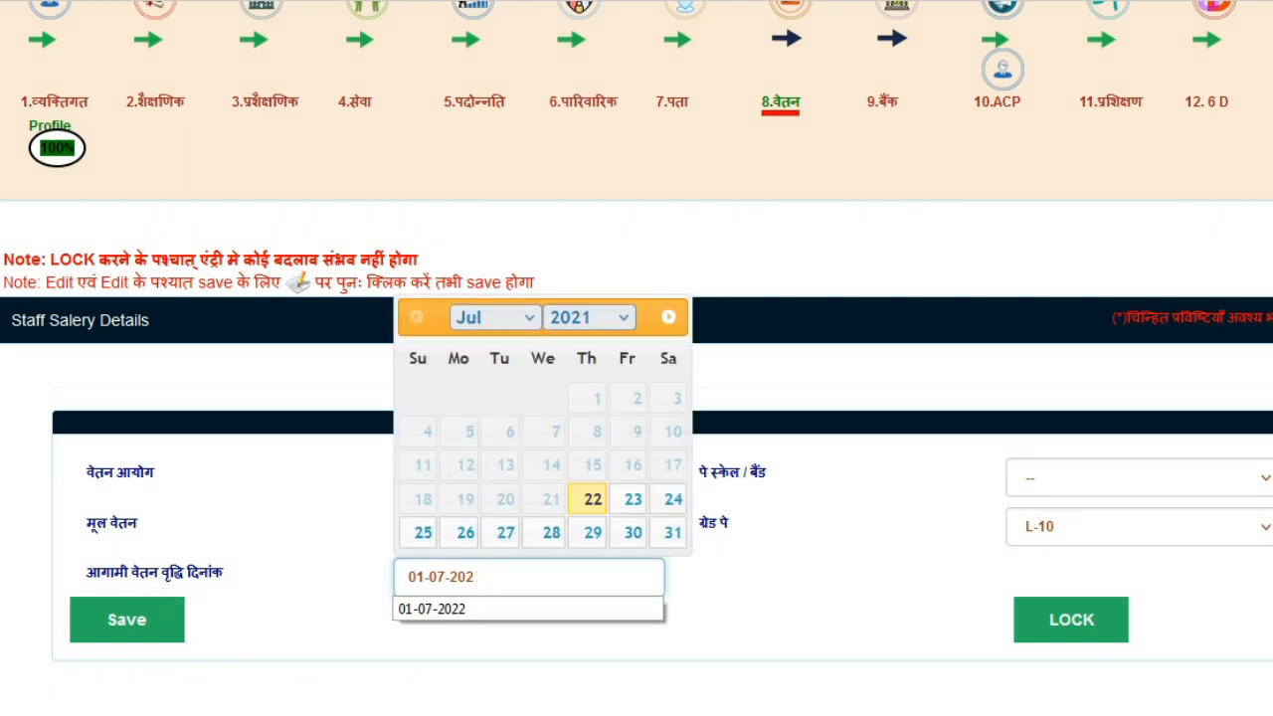
text(2)
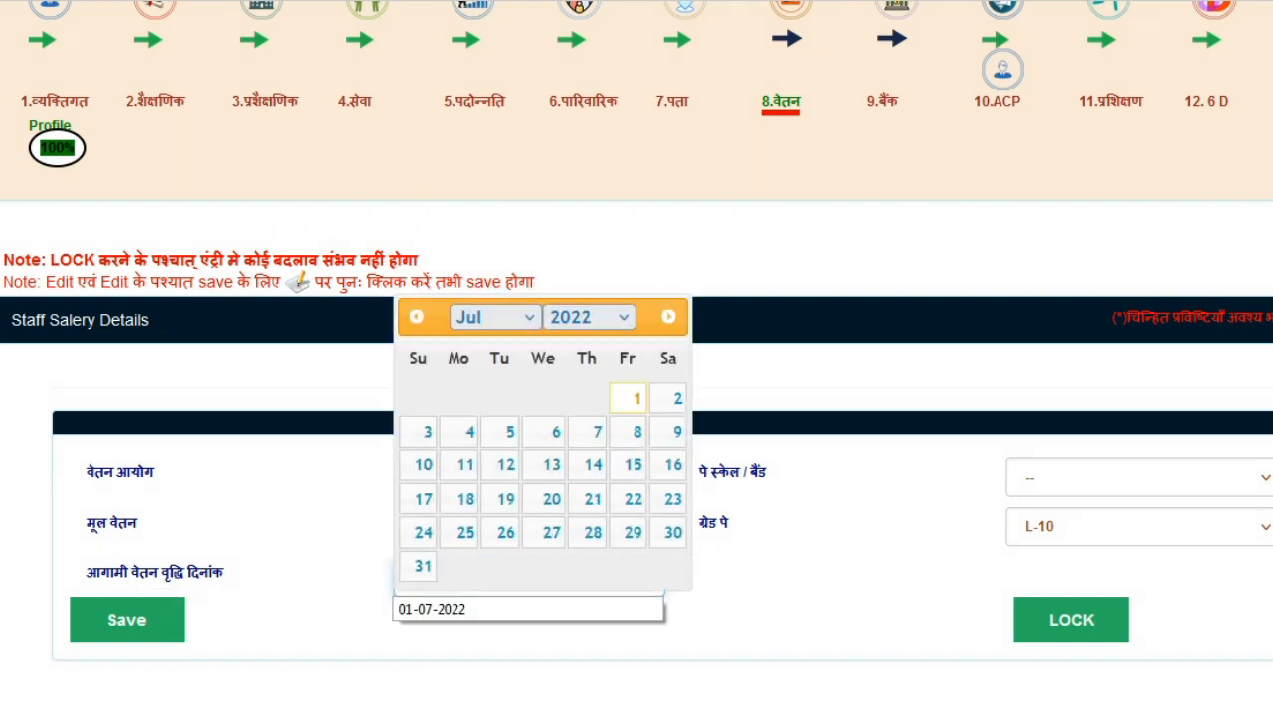
click(629, 399)
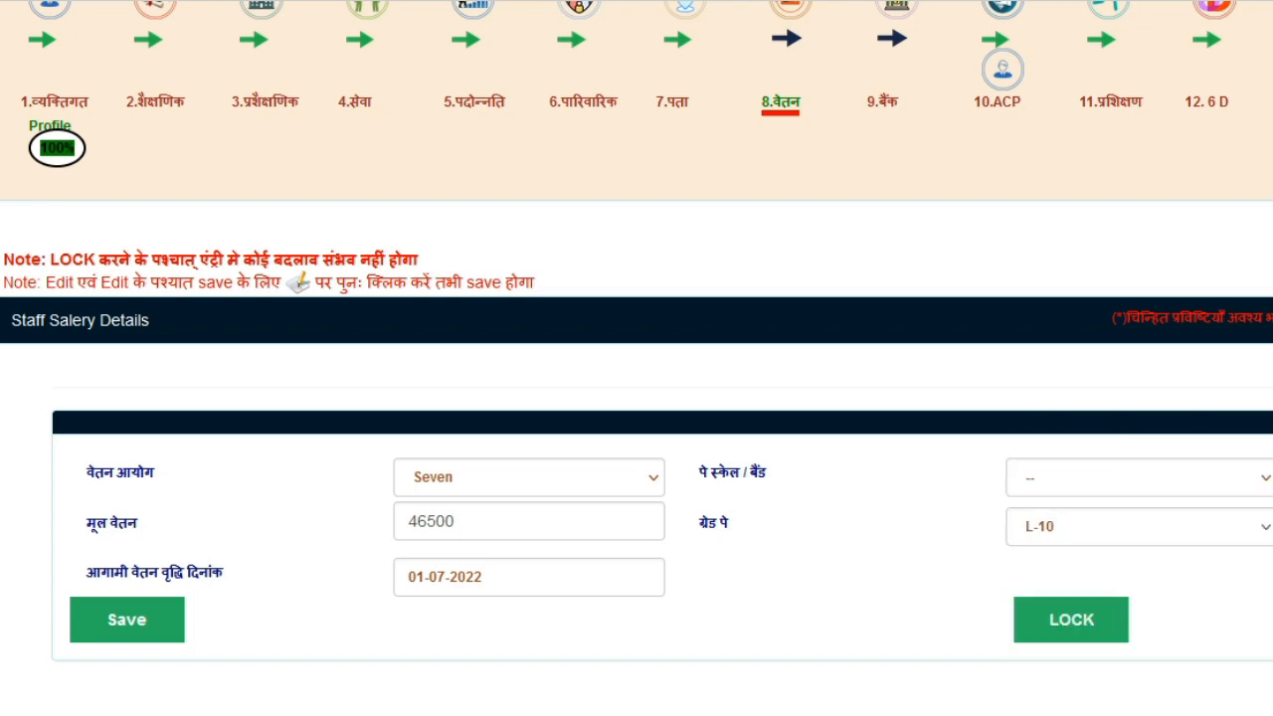
click(127, 619)
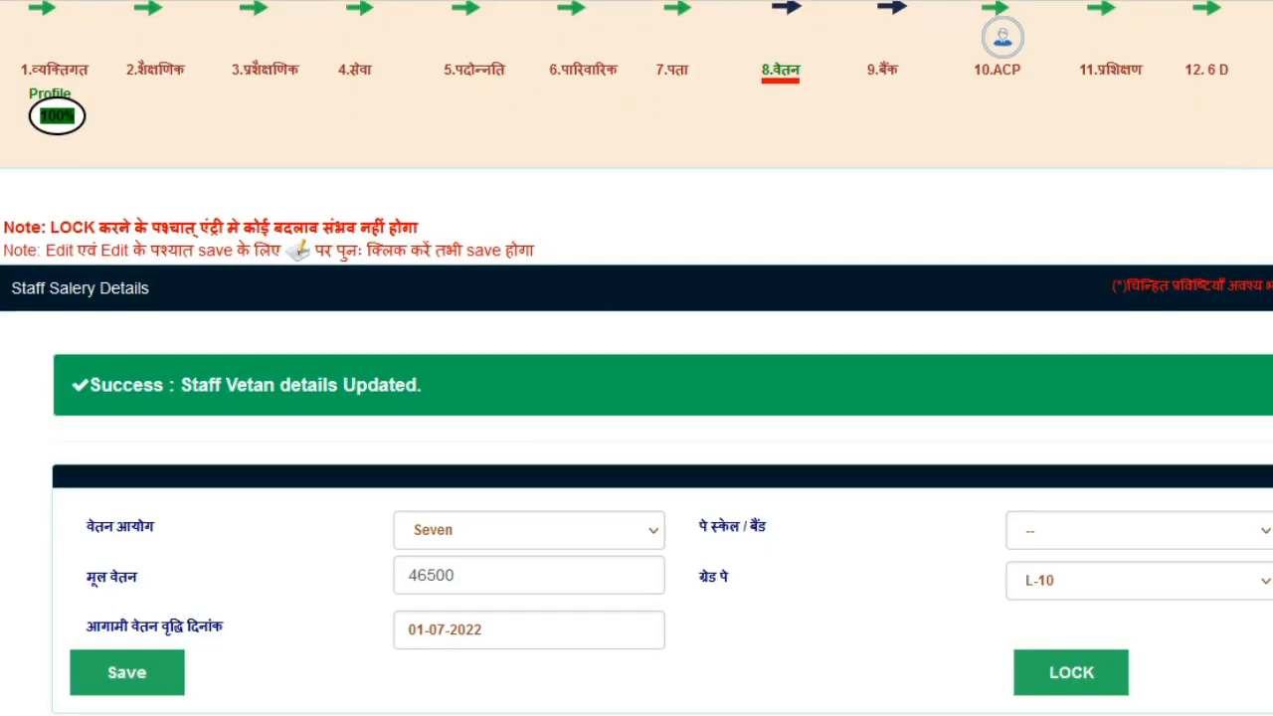
Go to the 9.बैंक section and examine the profile completion indicator and the bank account number field.
scroll(636, 398, down, 1)
scroll(637, 398, up, 1)
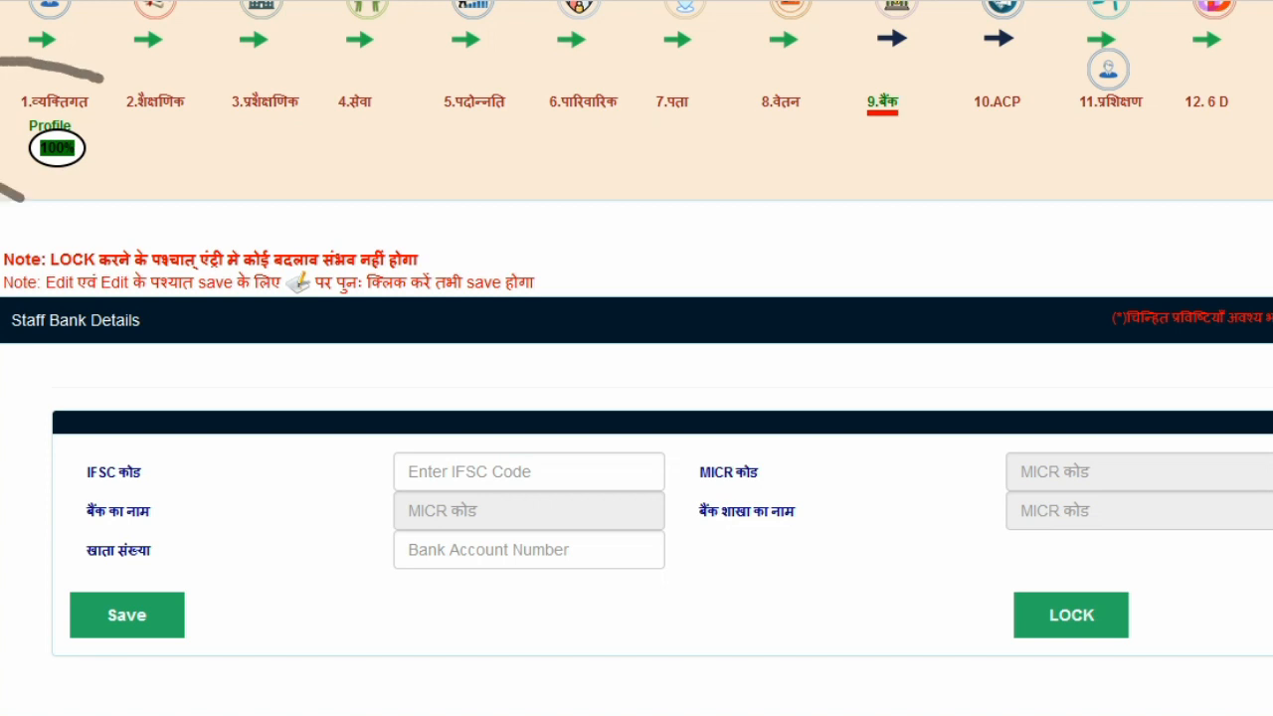
drag(20, 197, 56, 76)
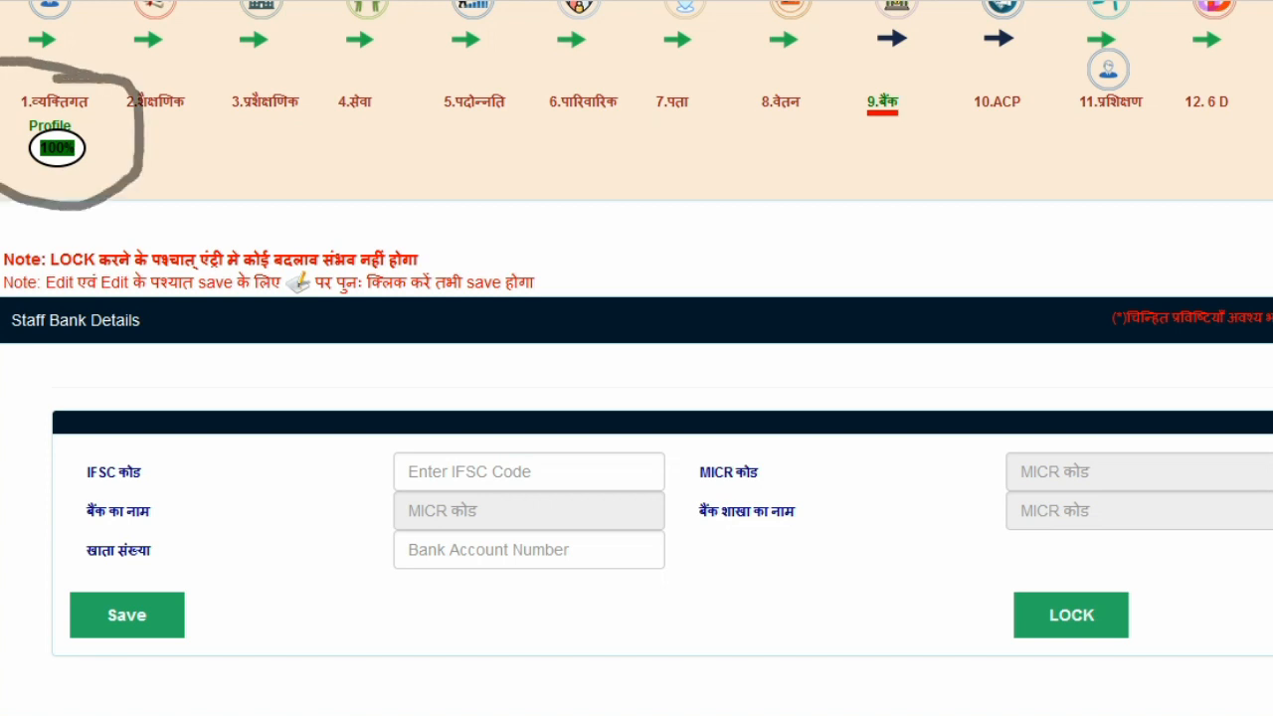
drag(419, 587, 569, 570)
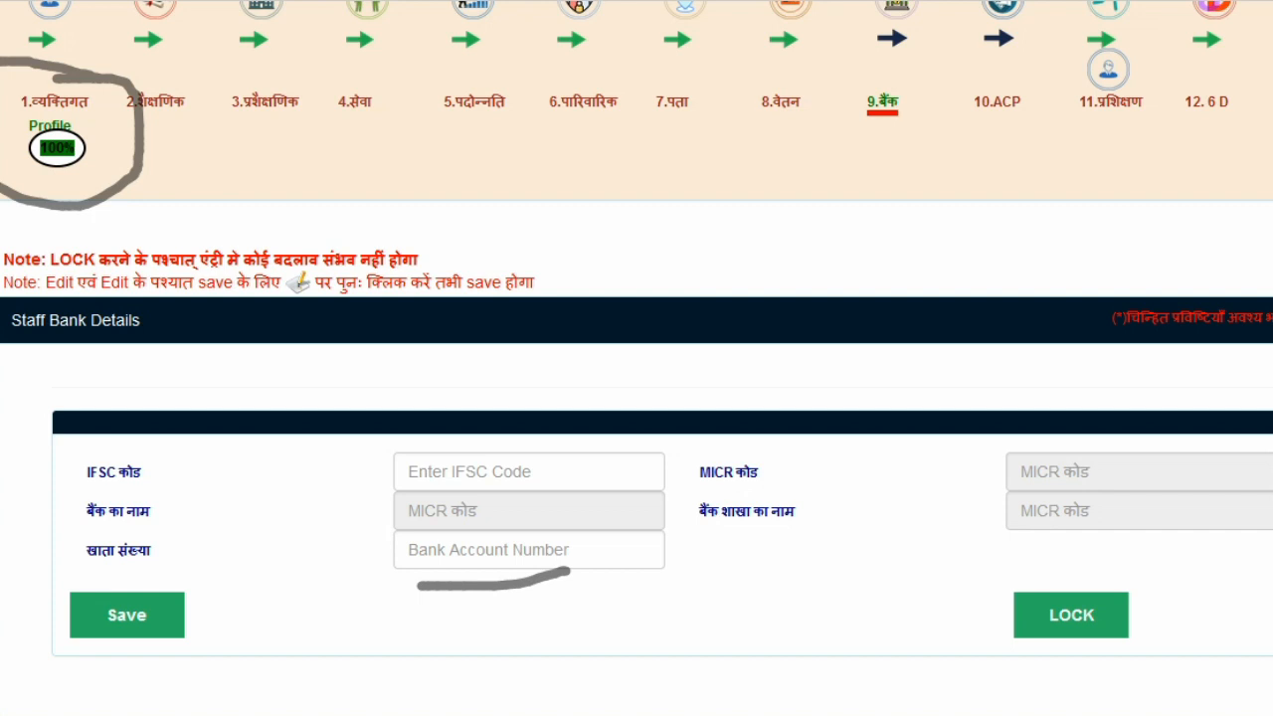
Enter the IFSC code BARB0BRGBXX and the employee's bank account number in the bank details, and save them.
key(e)
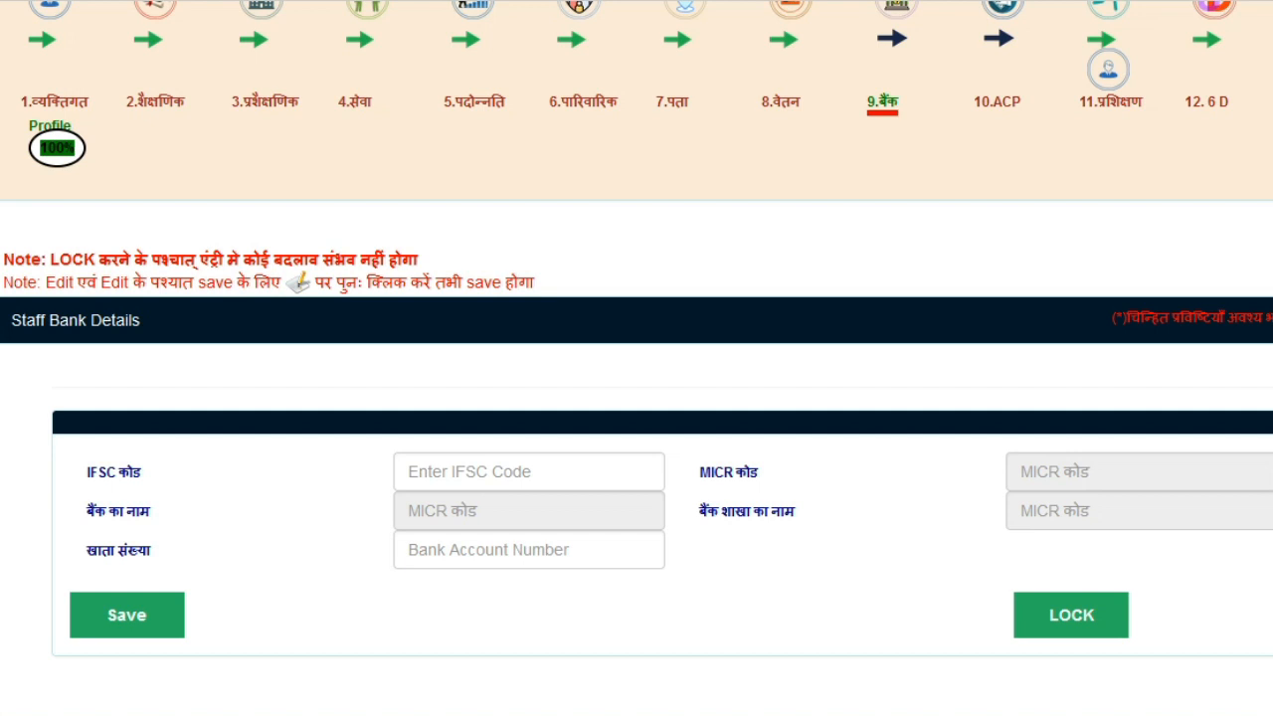
click(528, 472)
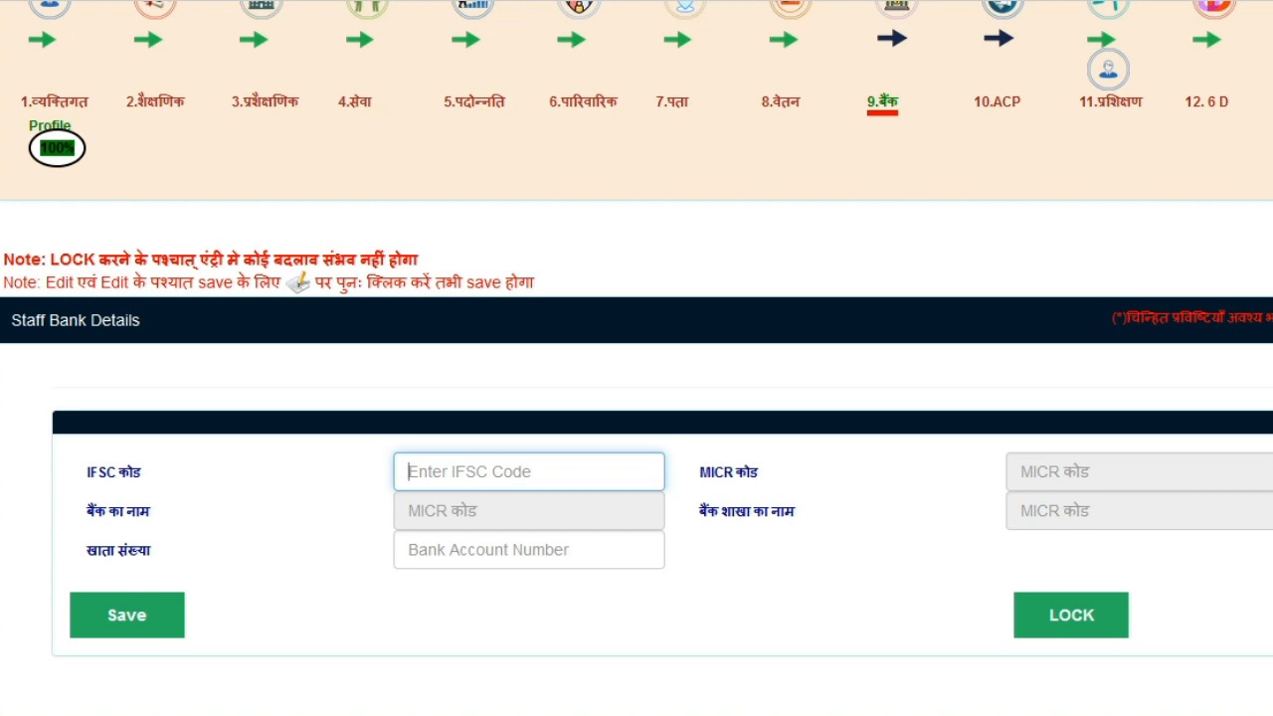
text(BAR)
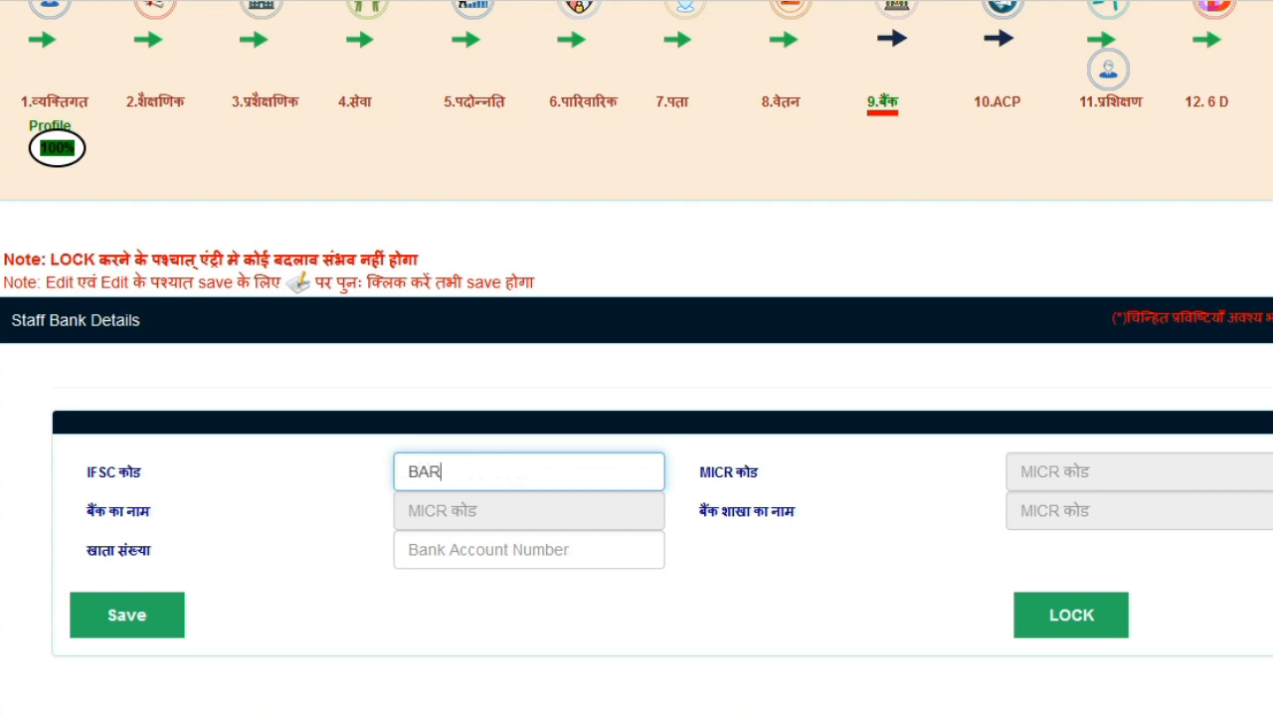
text(B0BRGBXX)
click(467, 549)
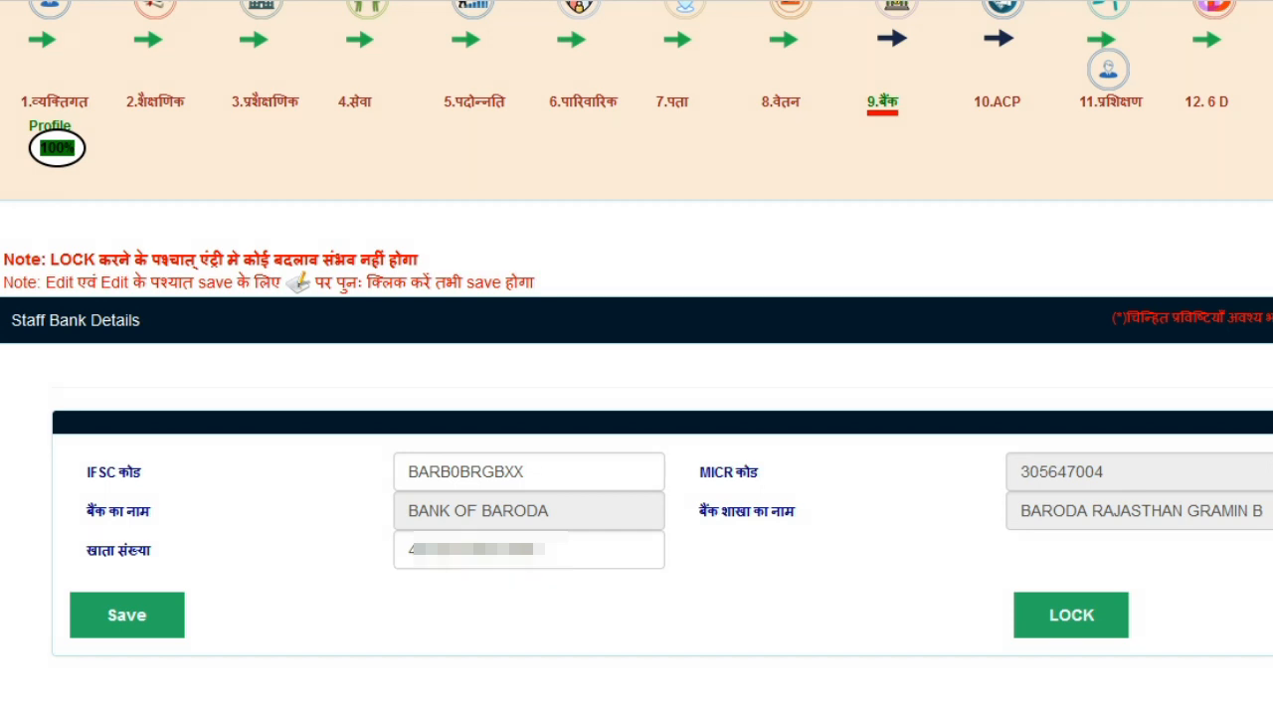
click(128, 615)
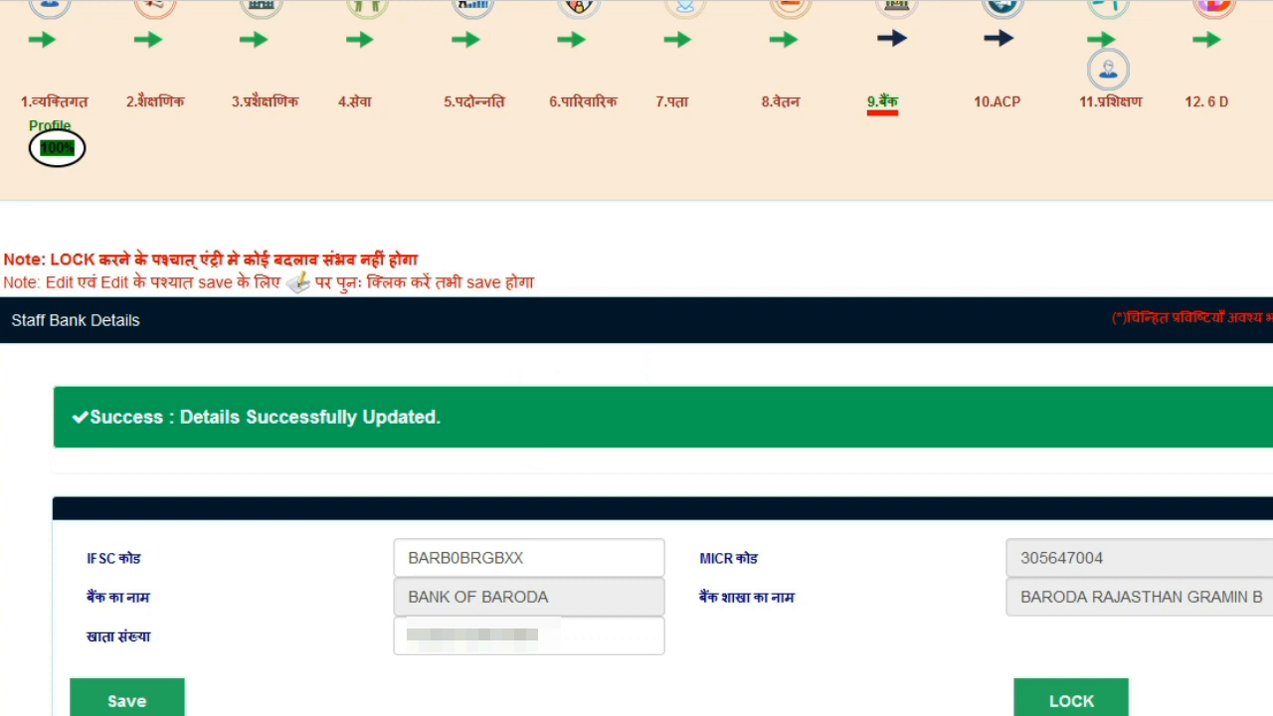
Lock the saved bank details and accept the declaration that the information is true.
scroll(636, 358, down, 1)
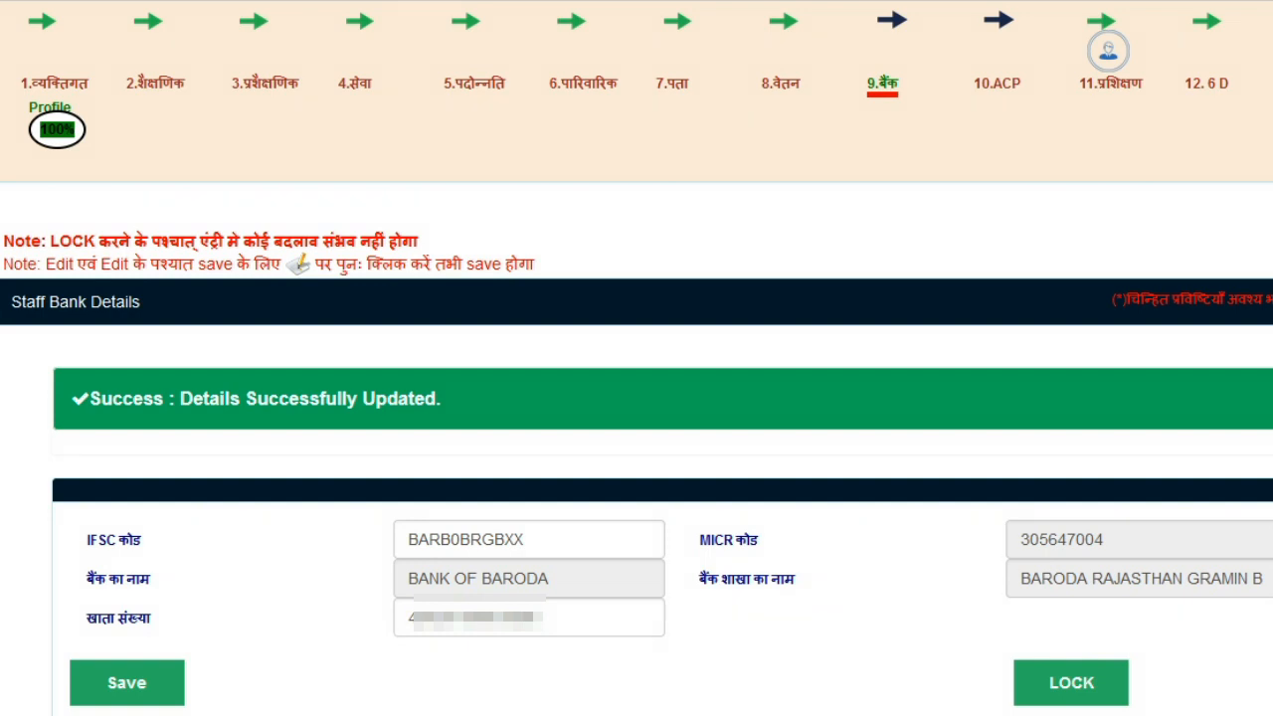
click(1071, 682)
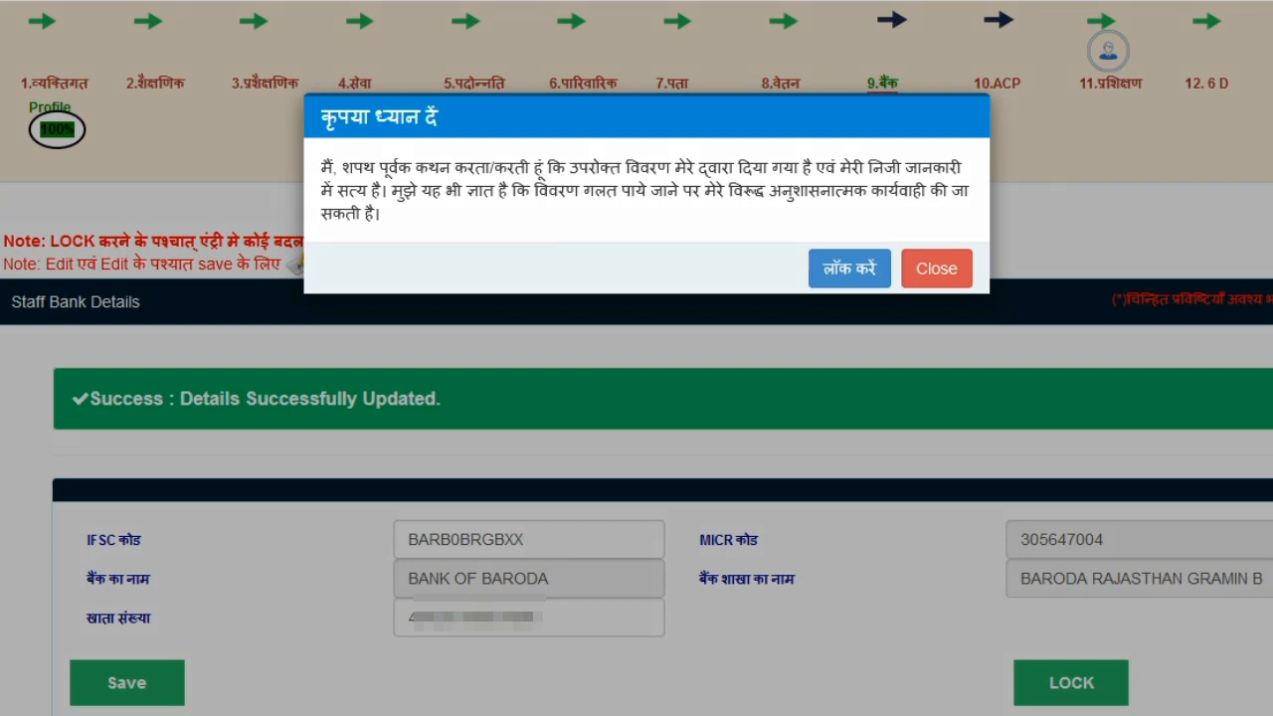
mouse_move(422, 209)
mouse_down()
mouse_move(760, 218)
mouse_move(942, 207)
mouse_up()
drag(355, 236, 409, 235)
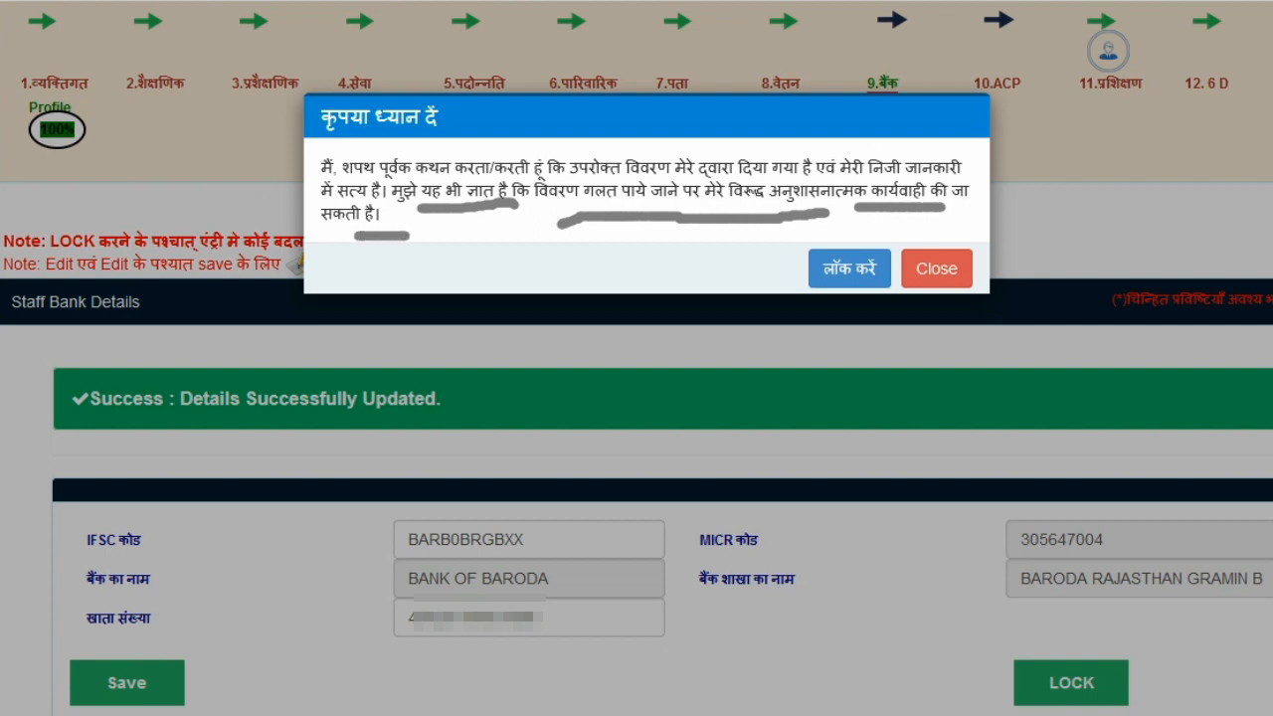
key(Escape)
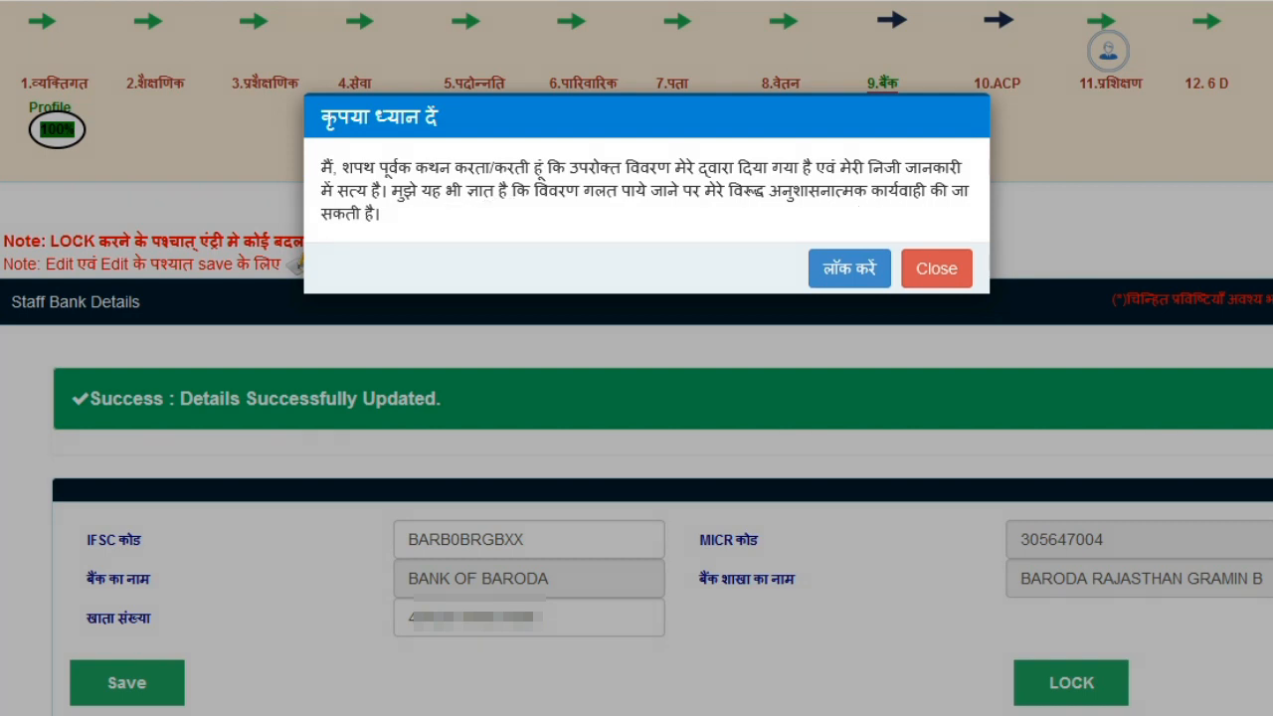
click(849, 269)
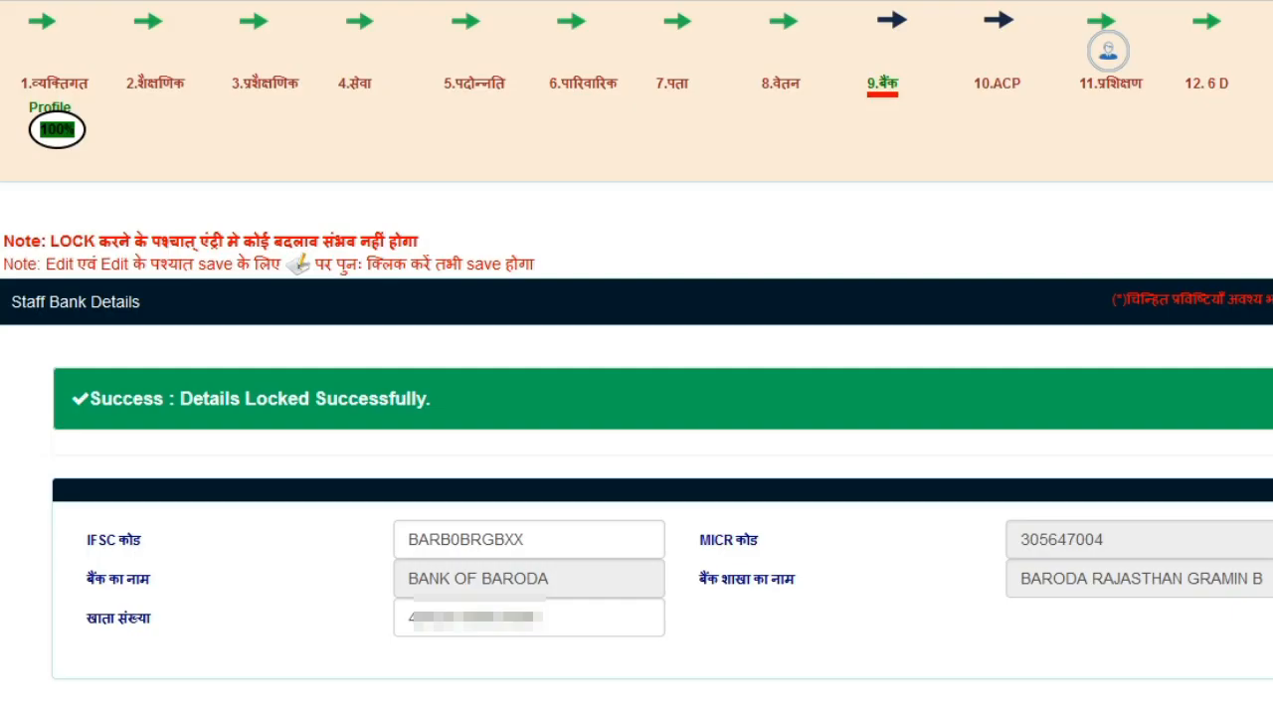
Proceed to the staff ACP details and dismiss the lock declaration without locking them.
scroll(636, 358, down, 2)
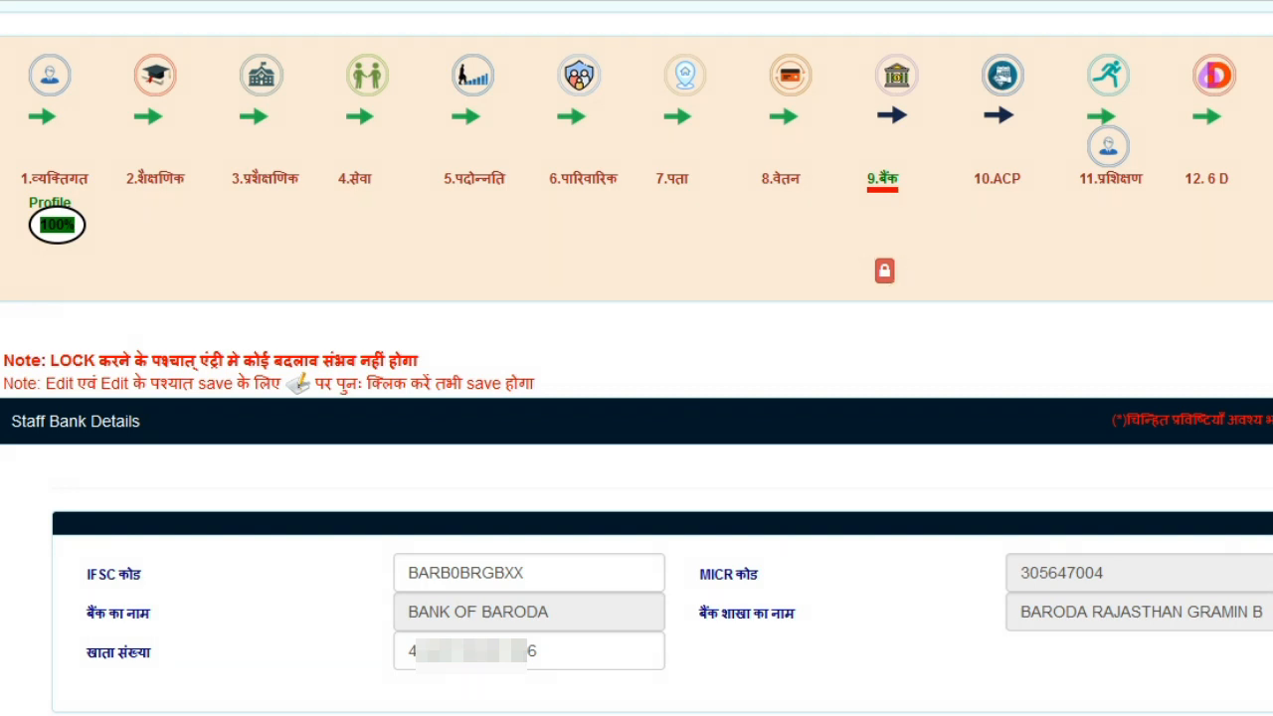
scroll(637, 358, down, 3)
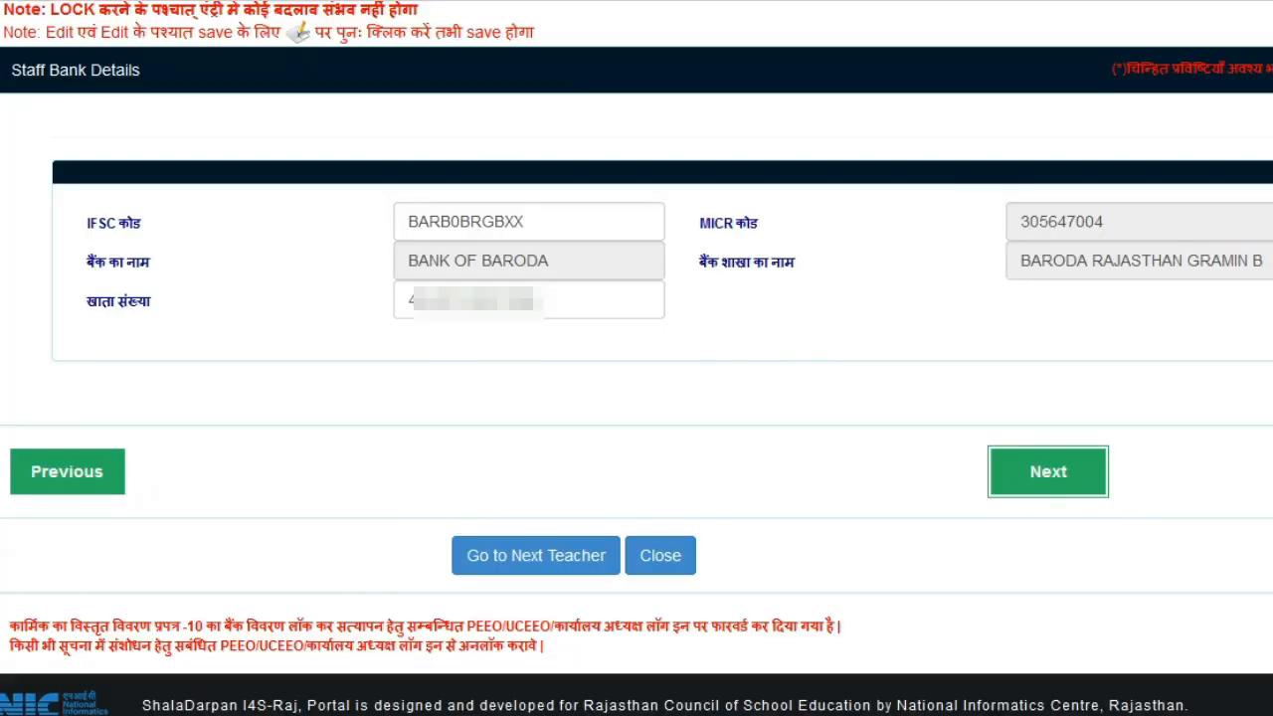
click(1048, 471)
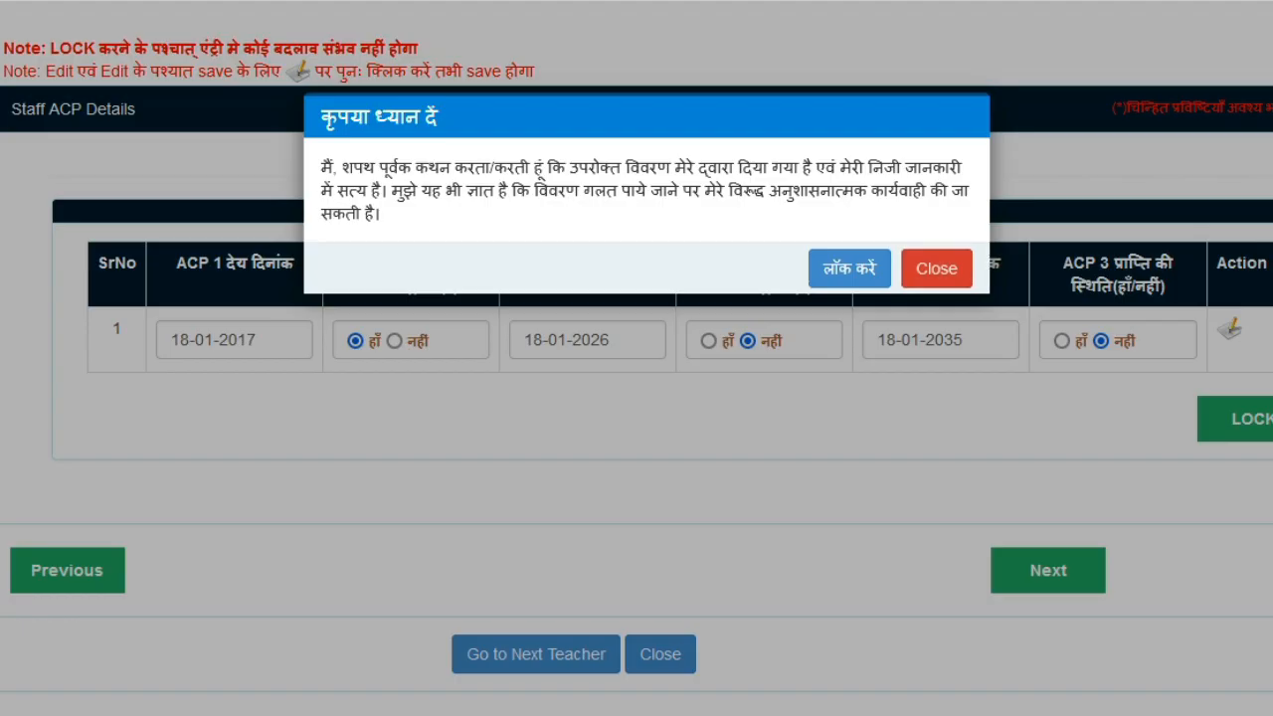
click(936, 267)
scroll(637, 358, up, 1)
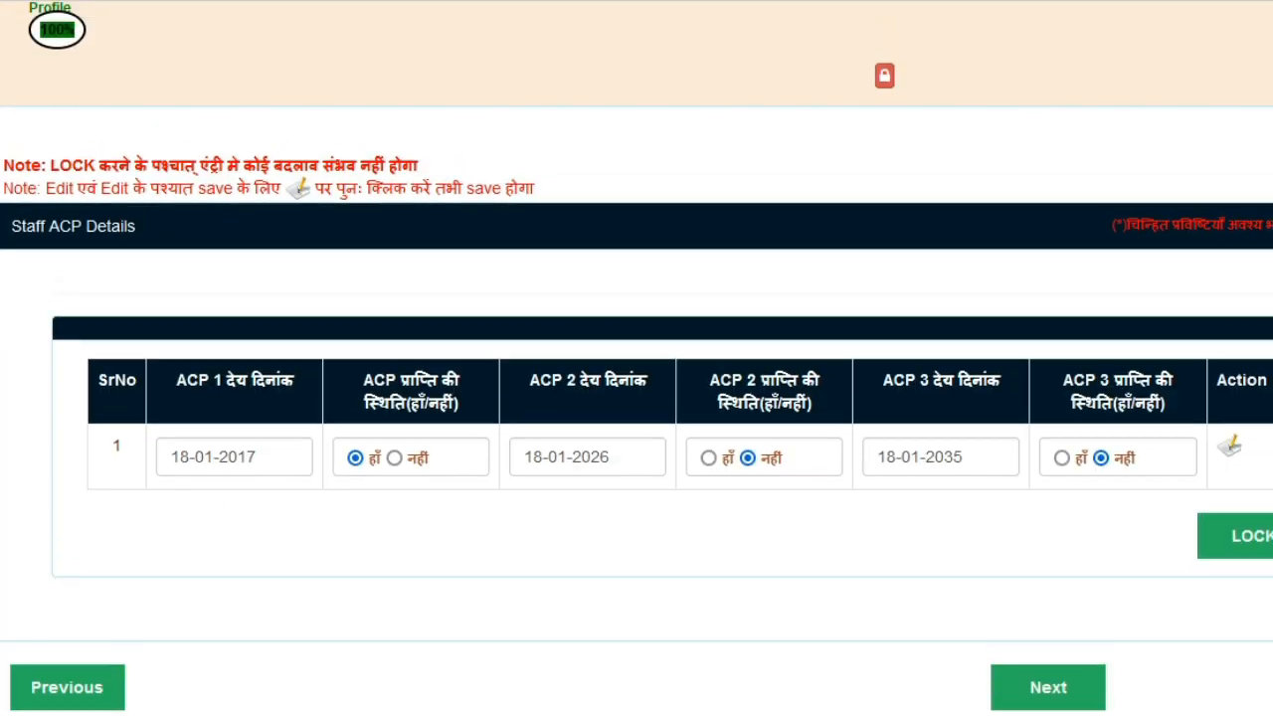
scroll(636, 357, up, 1)
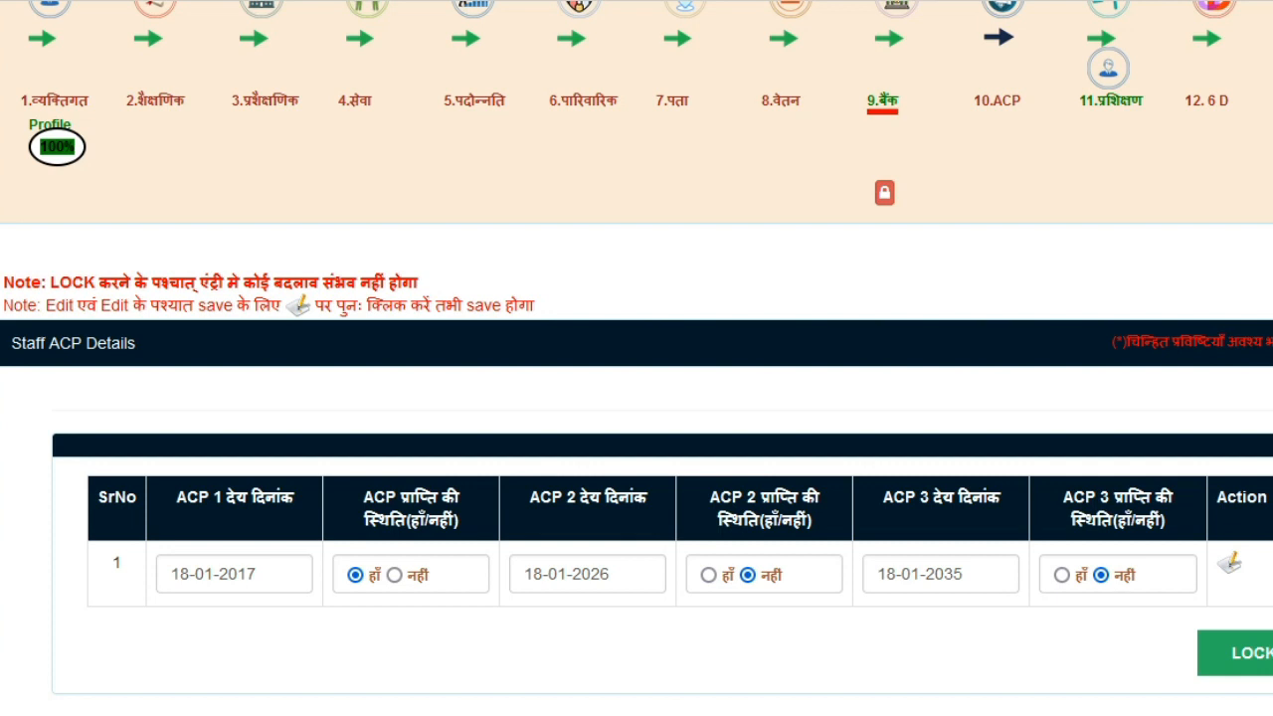
Open the 11.प्रशिक्षण section and choose DIKSHA (1-5) as the training name in the blank entry row.
click(1111, 100)
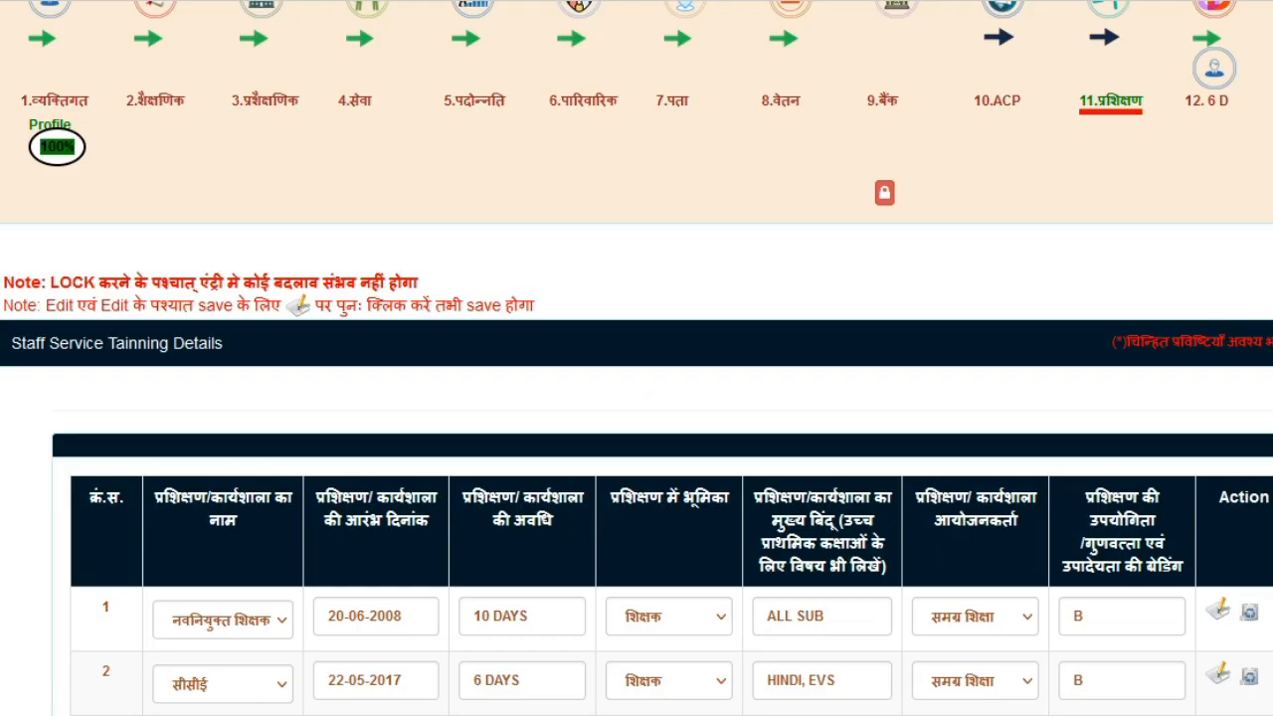
scroll(636, 358, down, 4)
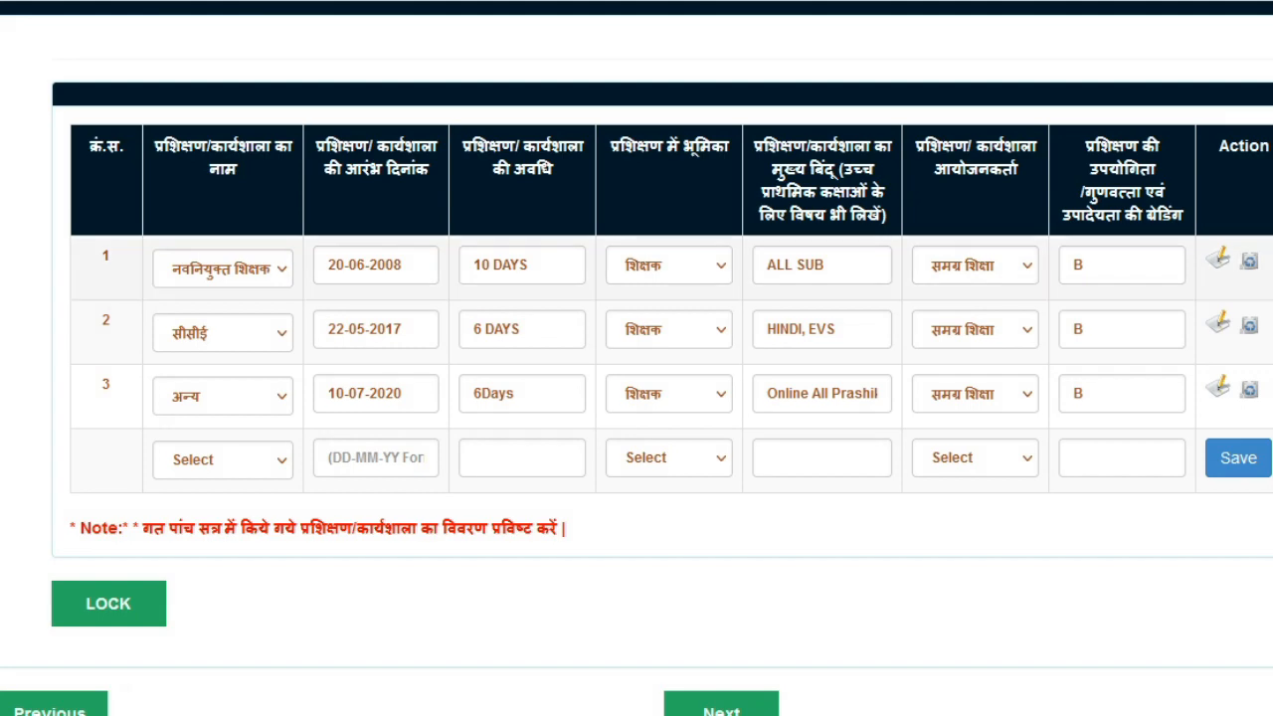
click(223, 460)
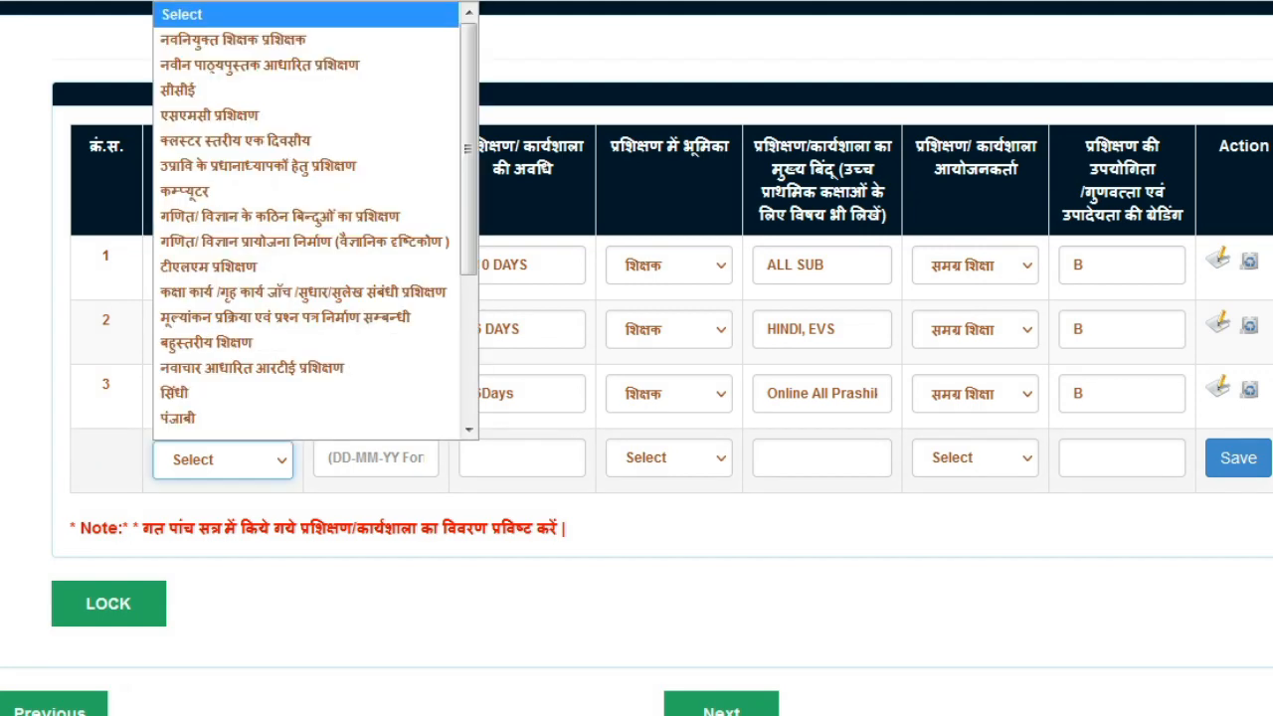
scroll(258, 290, down, 2)
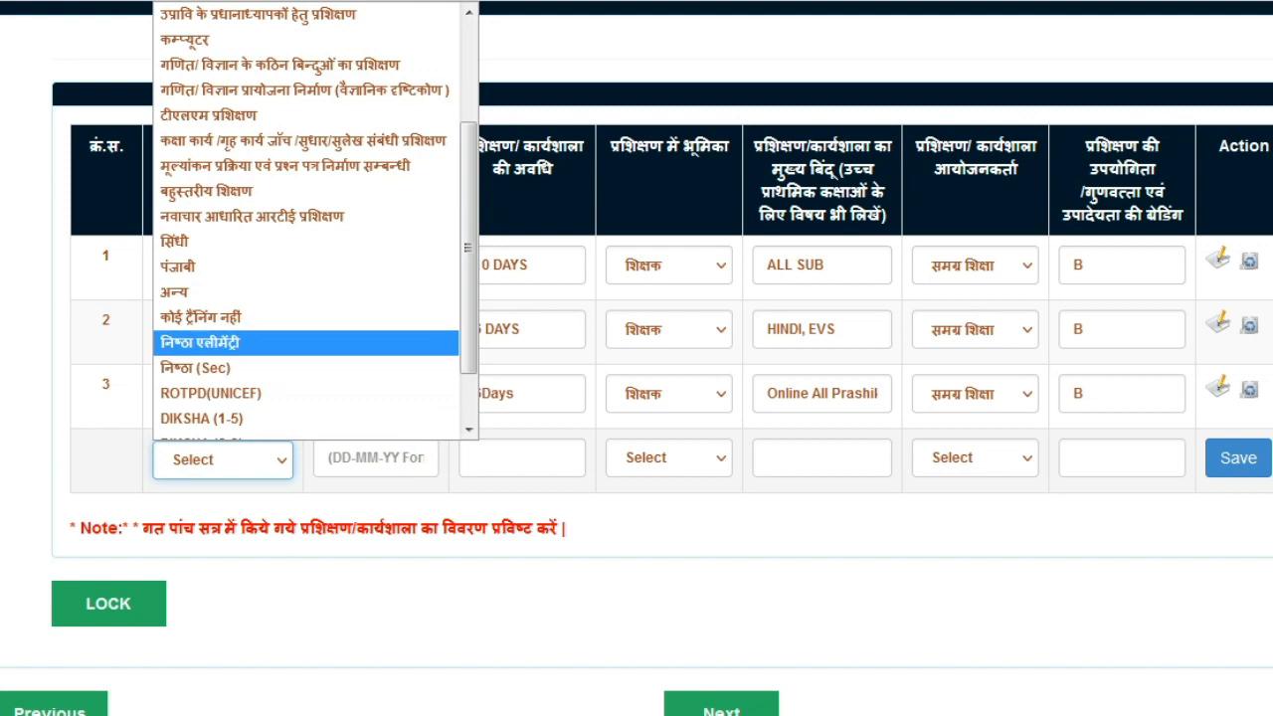
scroll(298, 346, down, 1)
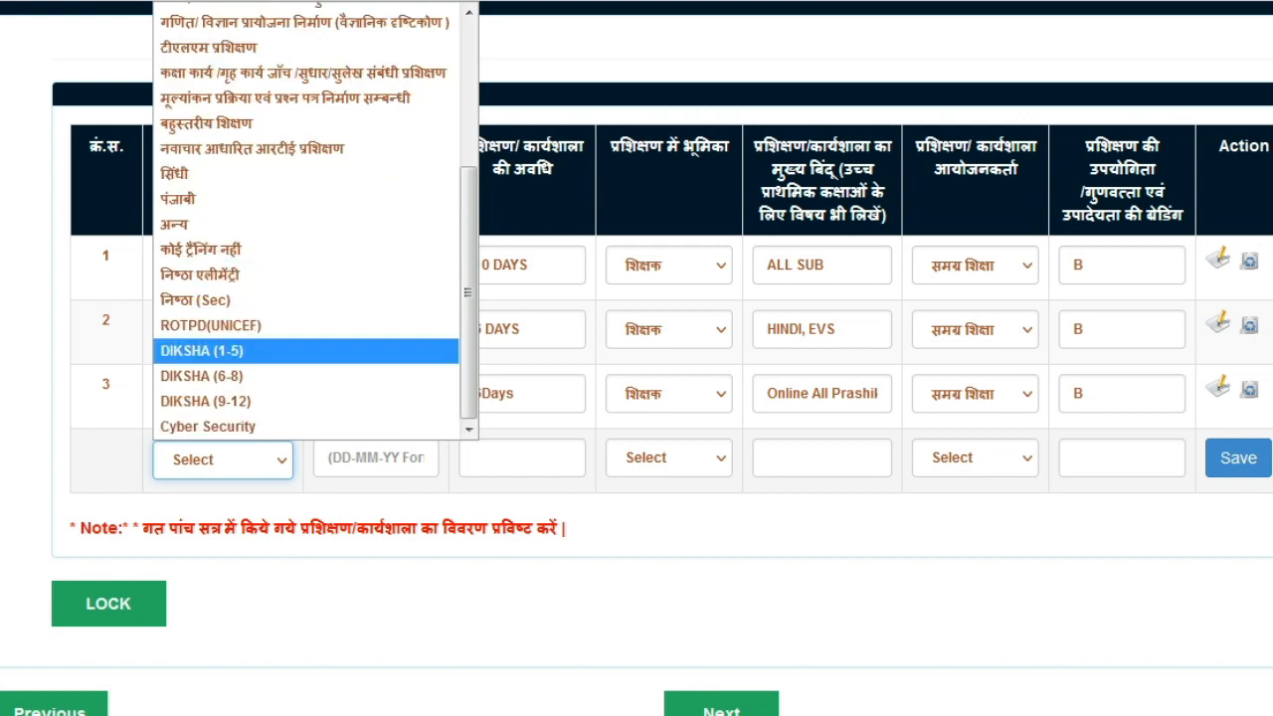
click(202, 351)
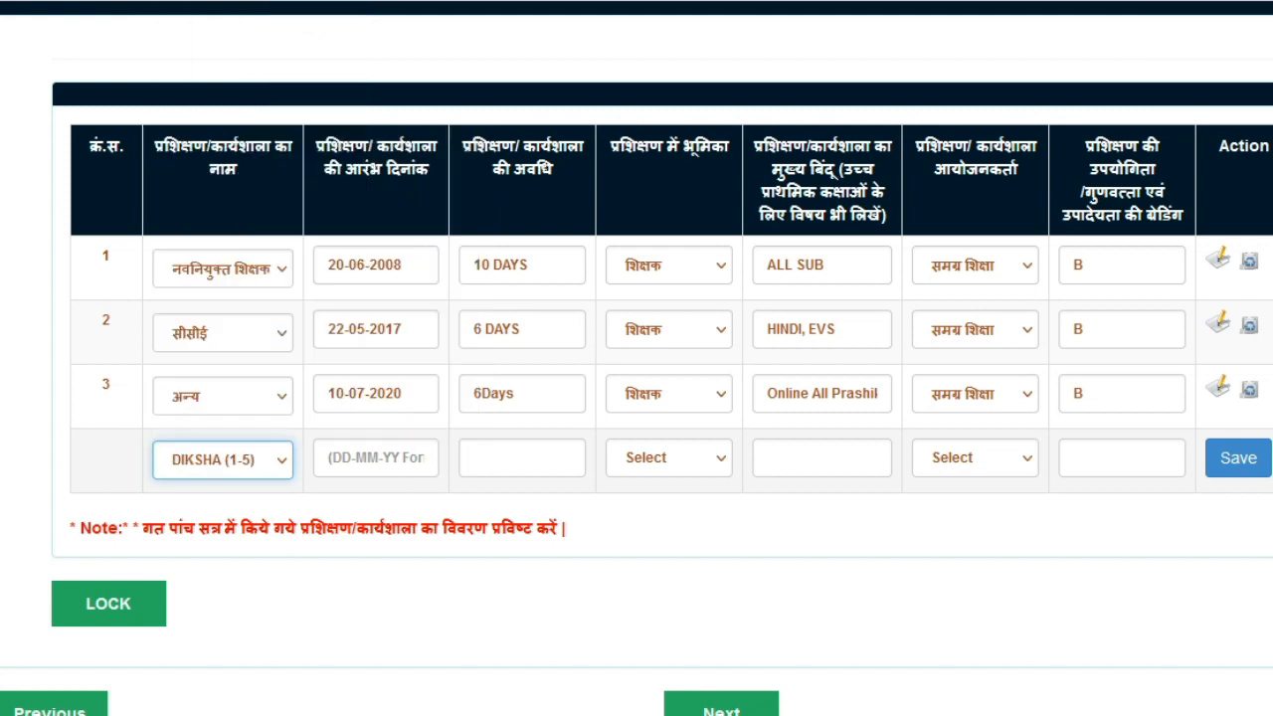
Set the start date of the new DIKSHA (1-5) training entry to 10-07-2020.
click(375, 459)
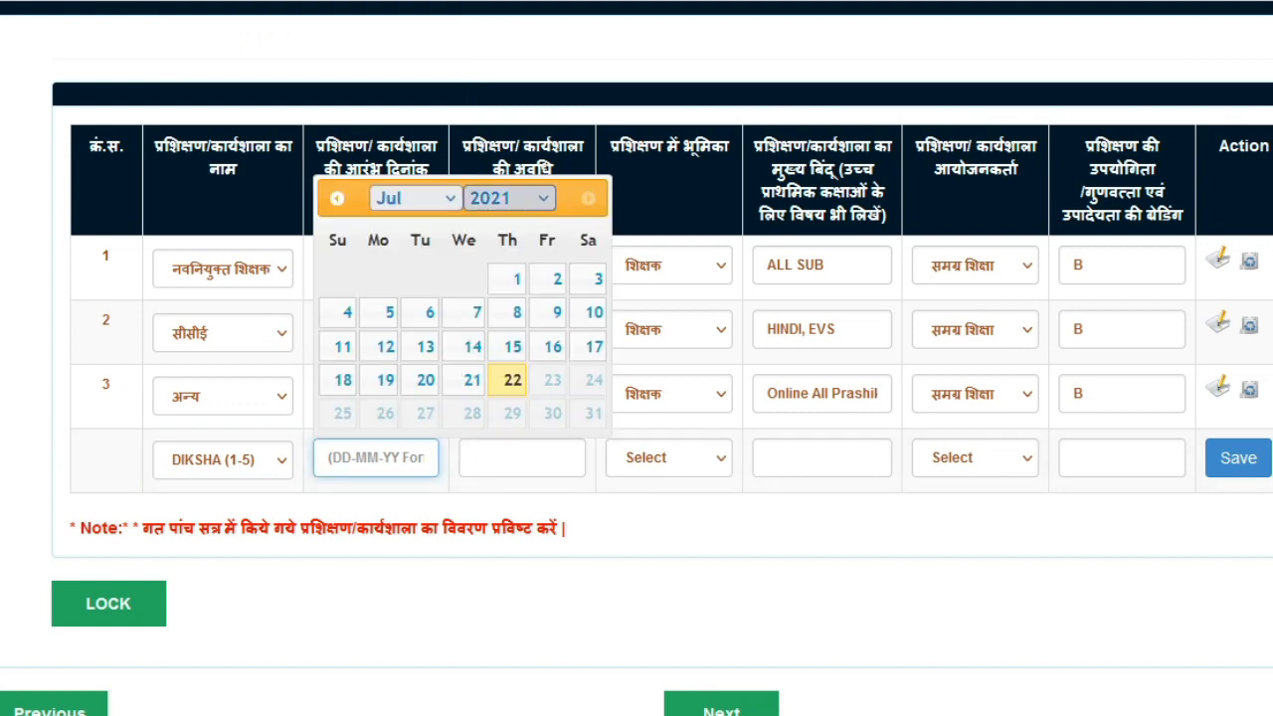
click(509, 199)
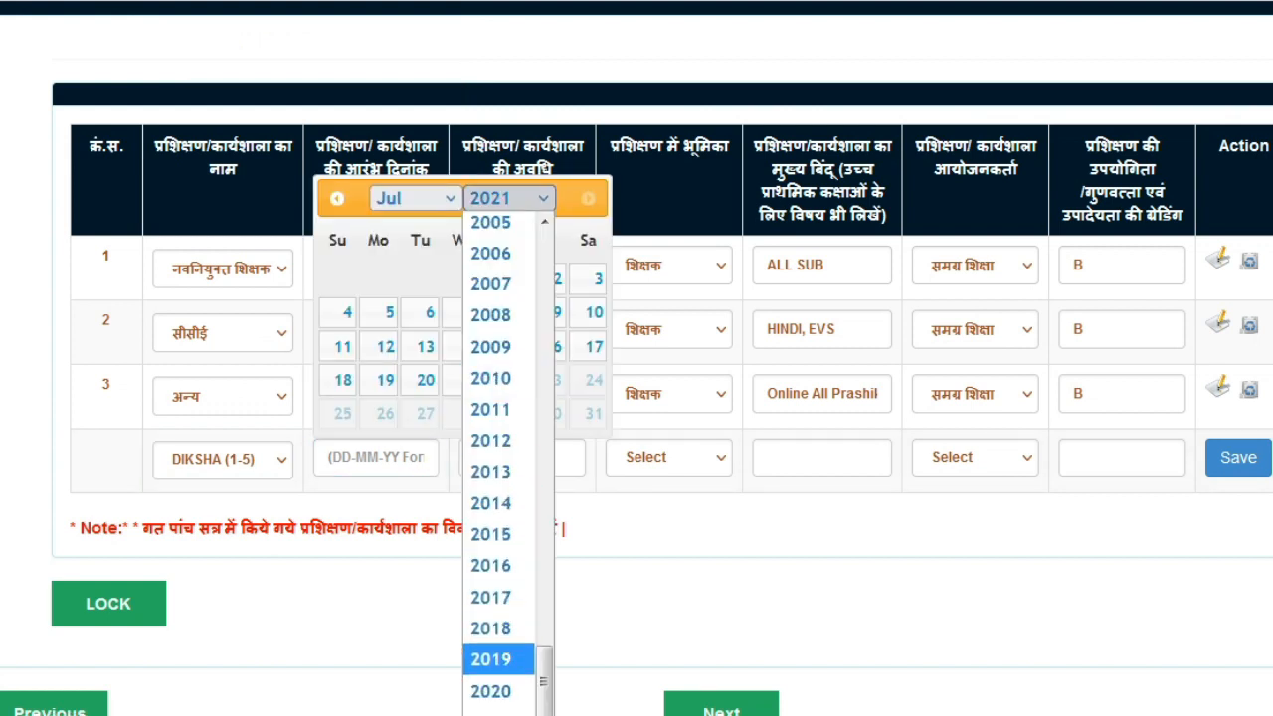
click(492, 691)
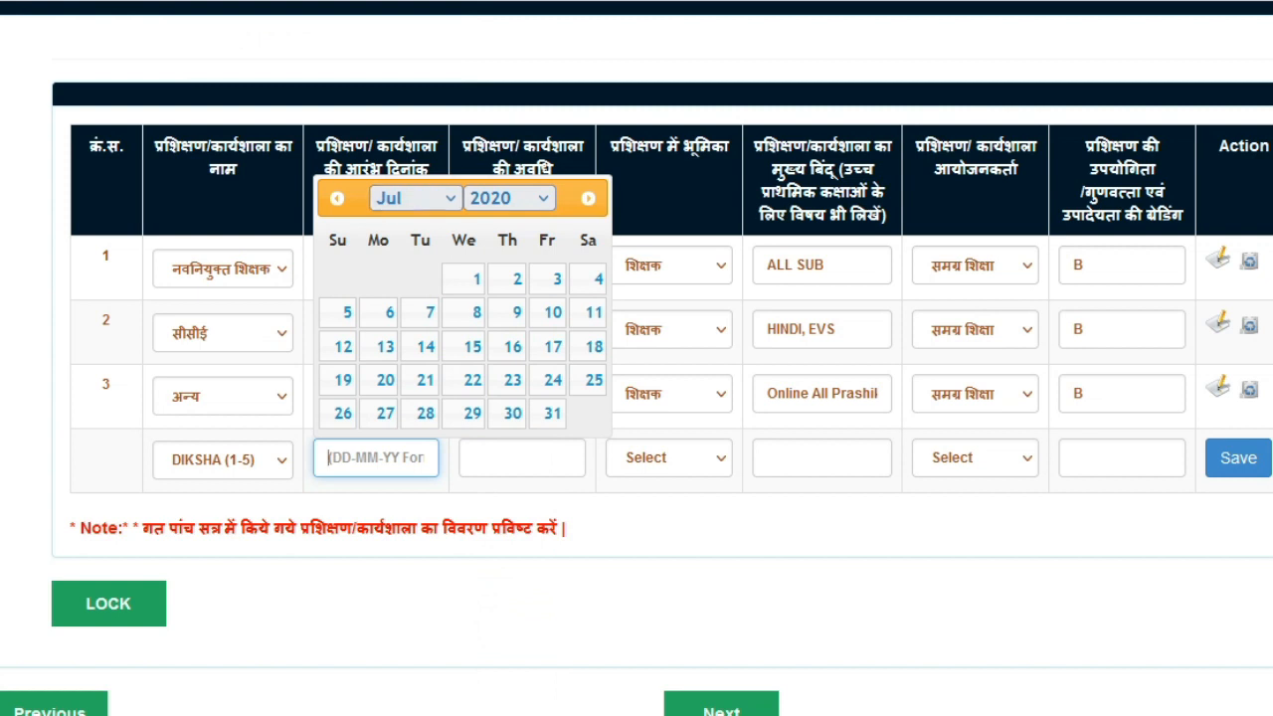
click(553, 312)
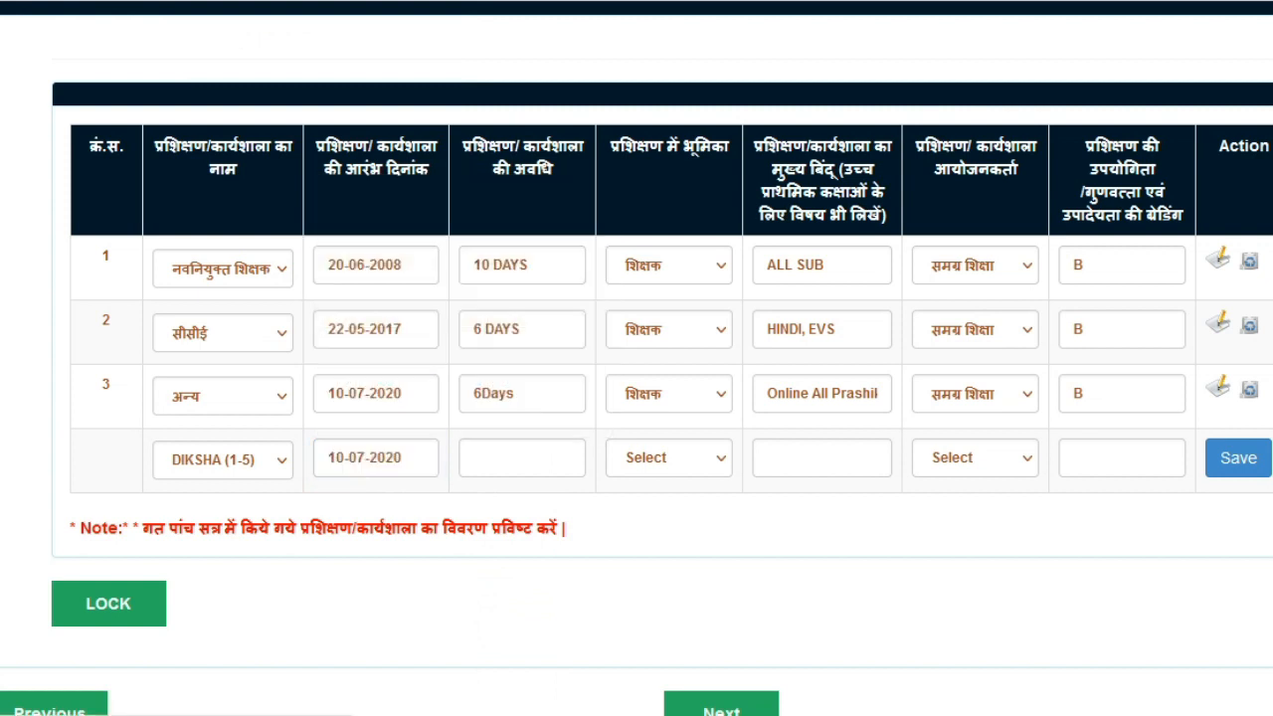
Set the new training entry's duration to 4 and its role (प्रशिक्षण में भूमिका) to शिक्षक.
click(522, 459)
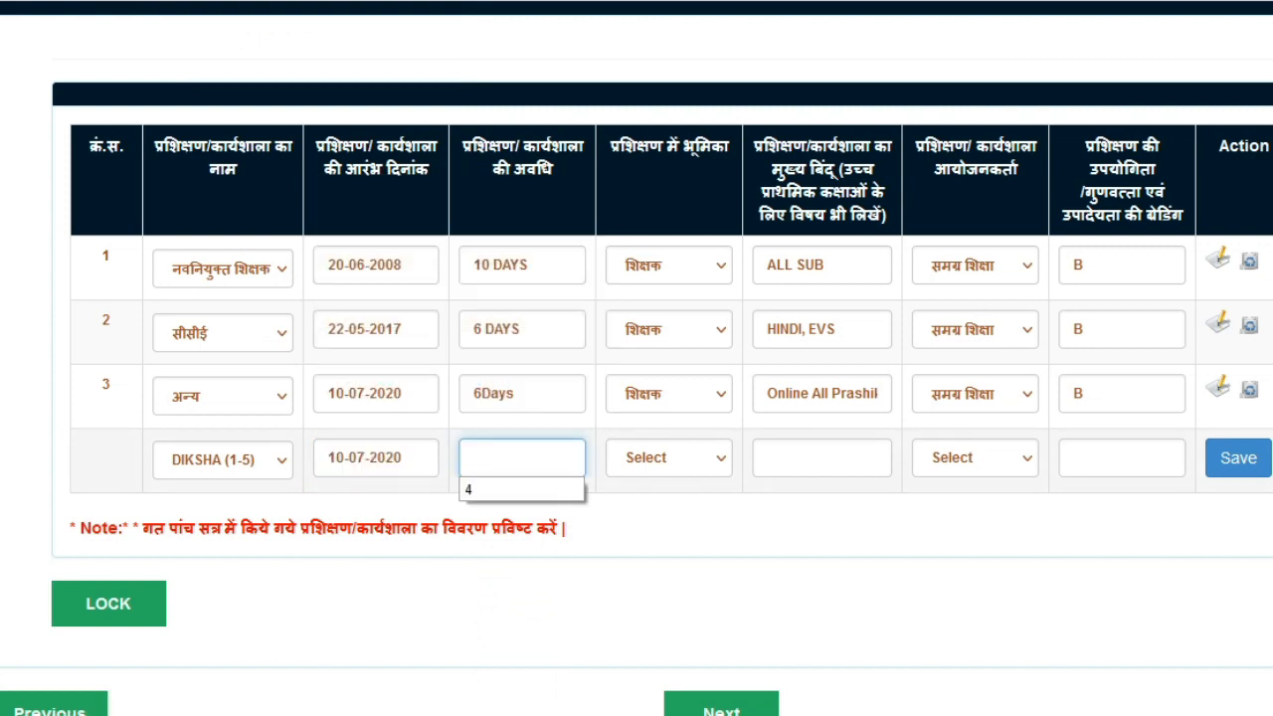
text(4)
click(669, 458)
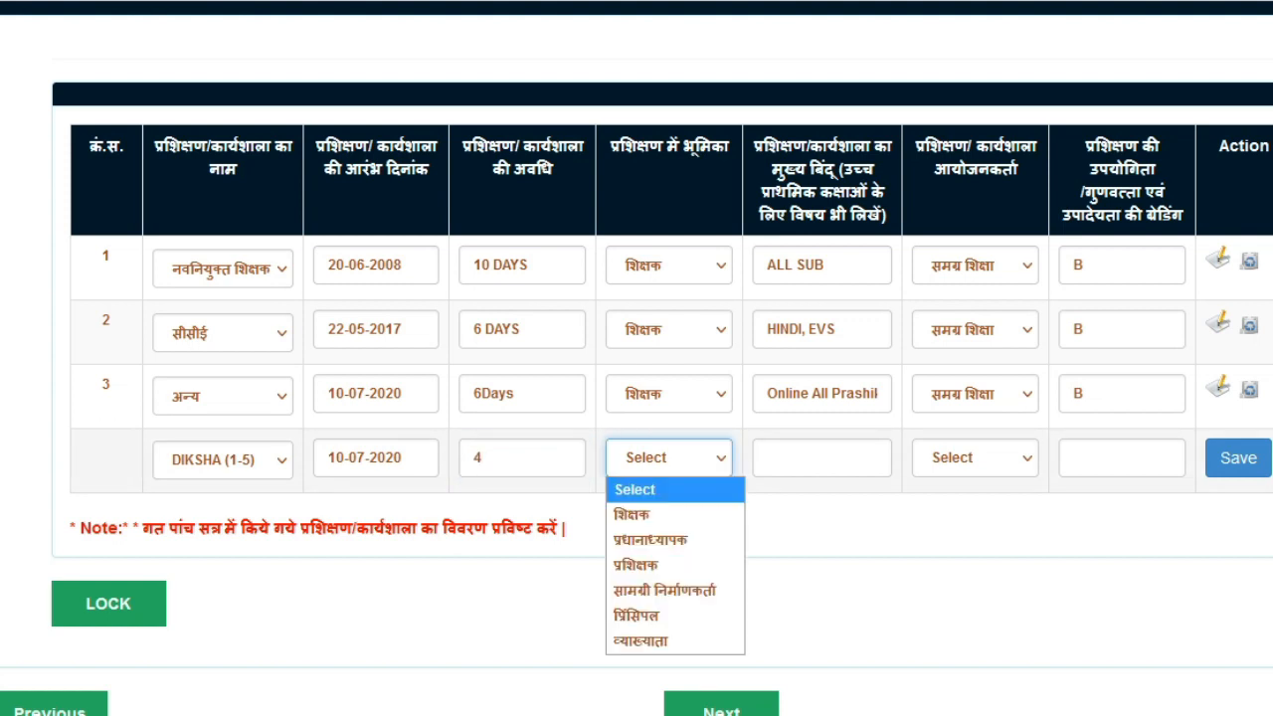
click(632, 515)
Enter "Online All Prashikshan" as the main topic of the new training entry, matching the third entry.
click(821, 458)
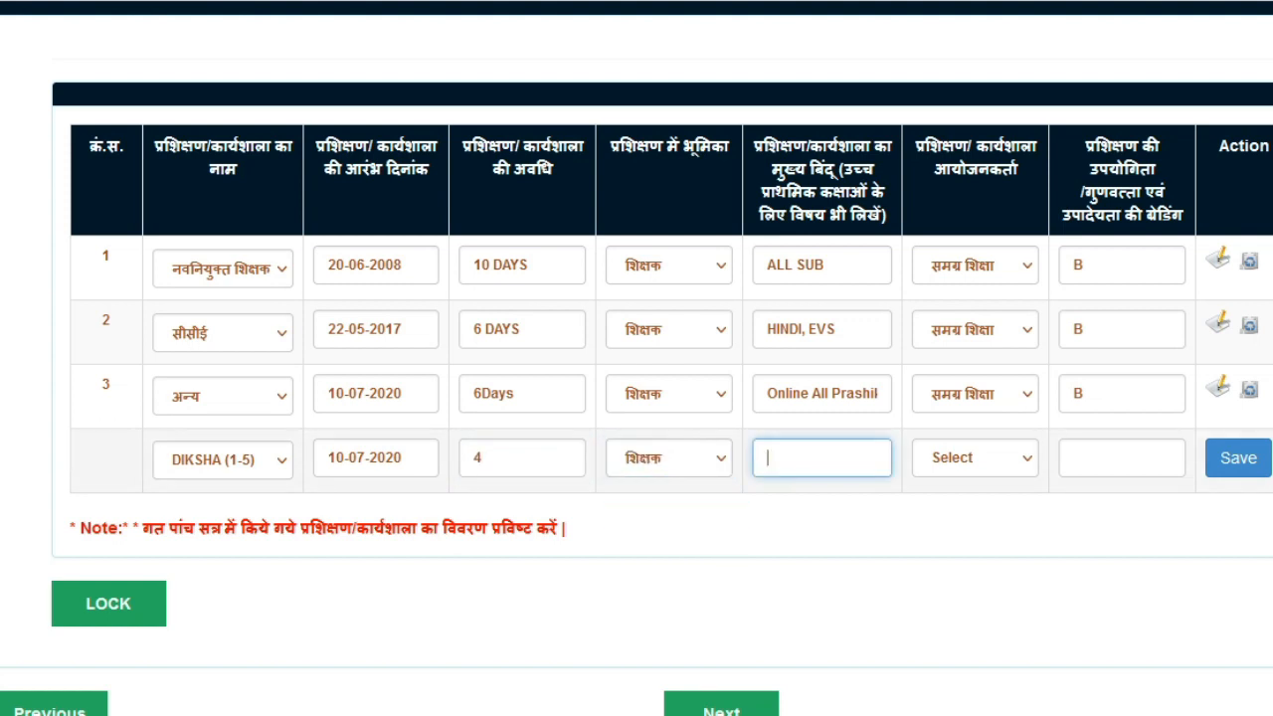
double_click(853, 394)
key(ctrl+a)
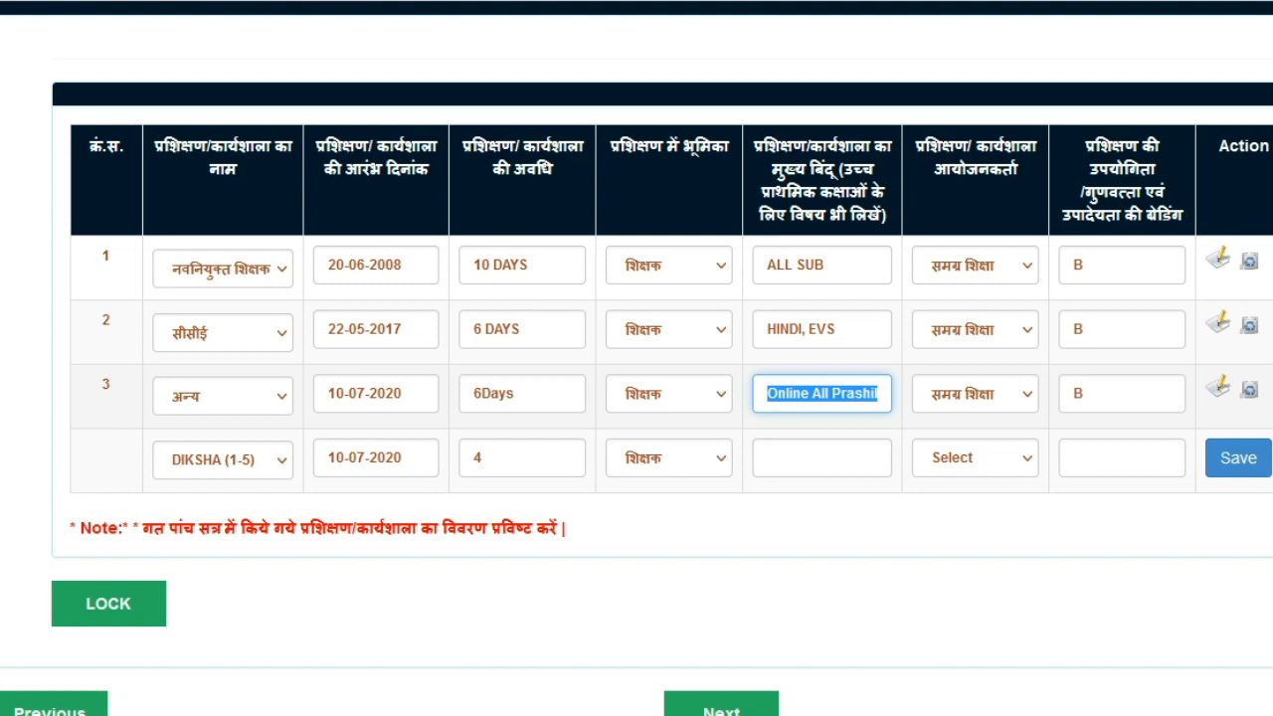
click(822, 458)
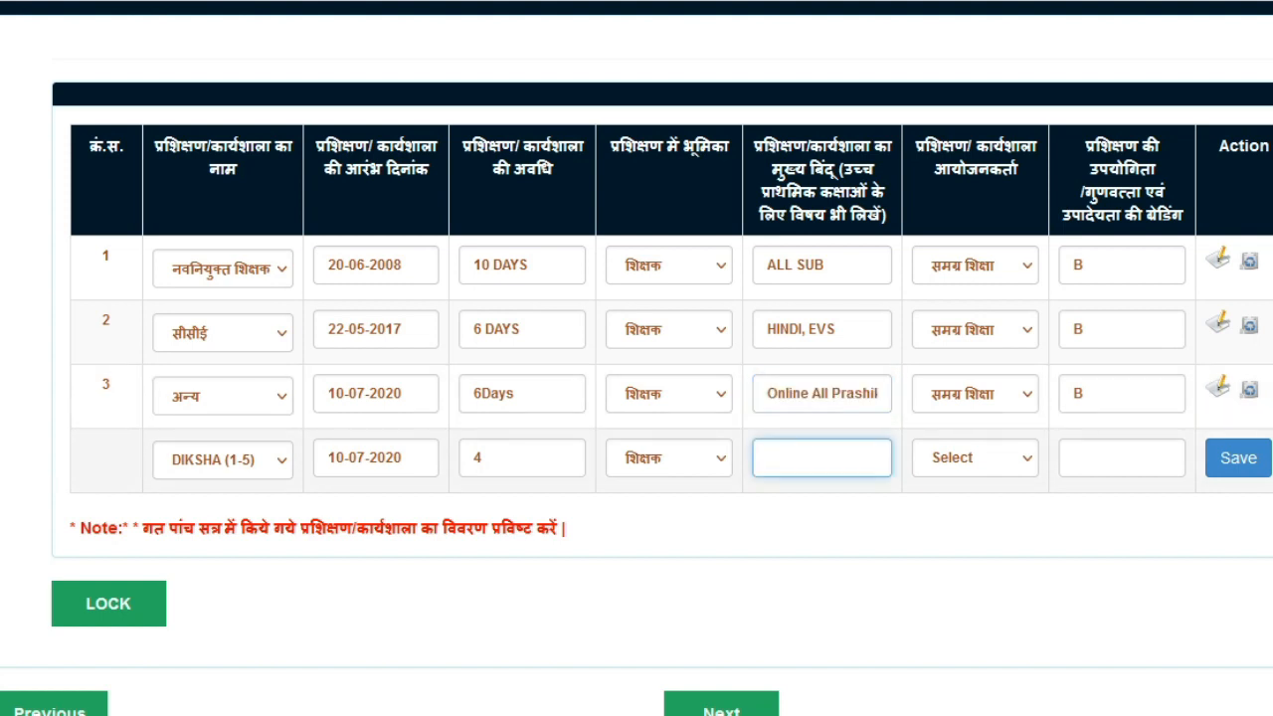
text(Online All Prashikshan)
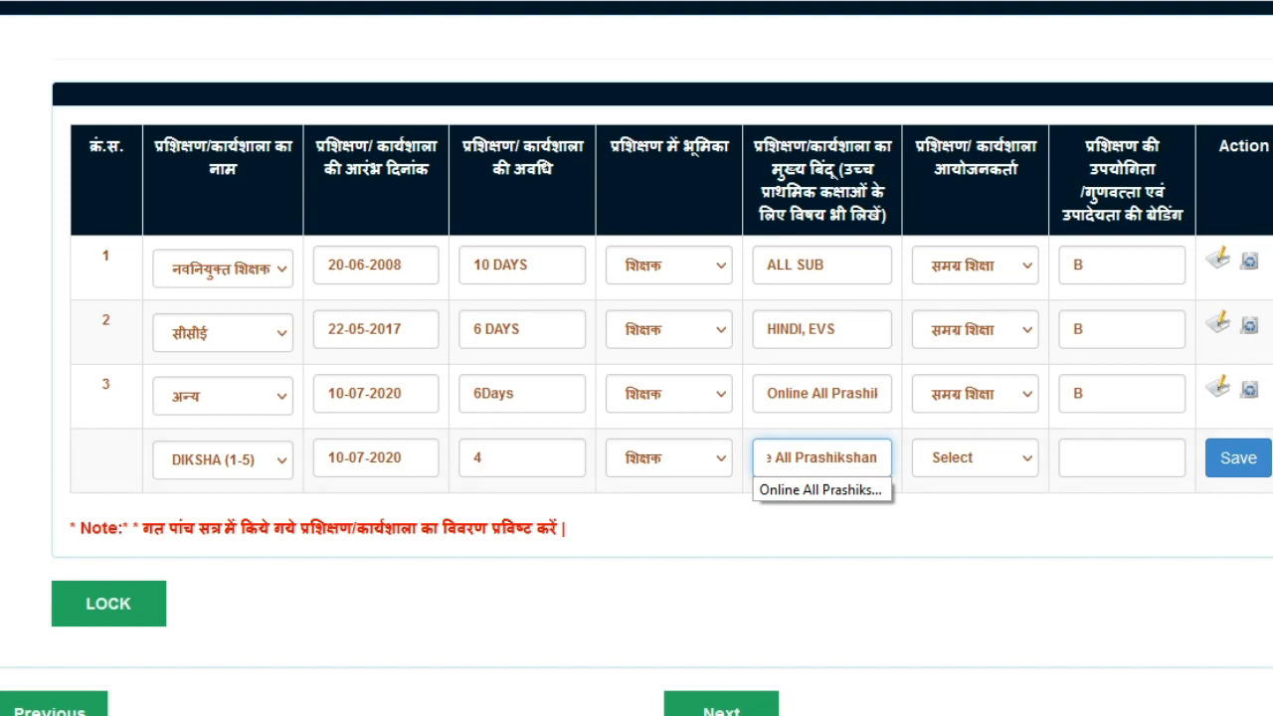
Set the new training's organiser to समग्र शिक्षा and its usefulness grading to A, and save the entry.
click(976, 458)
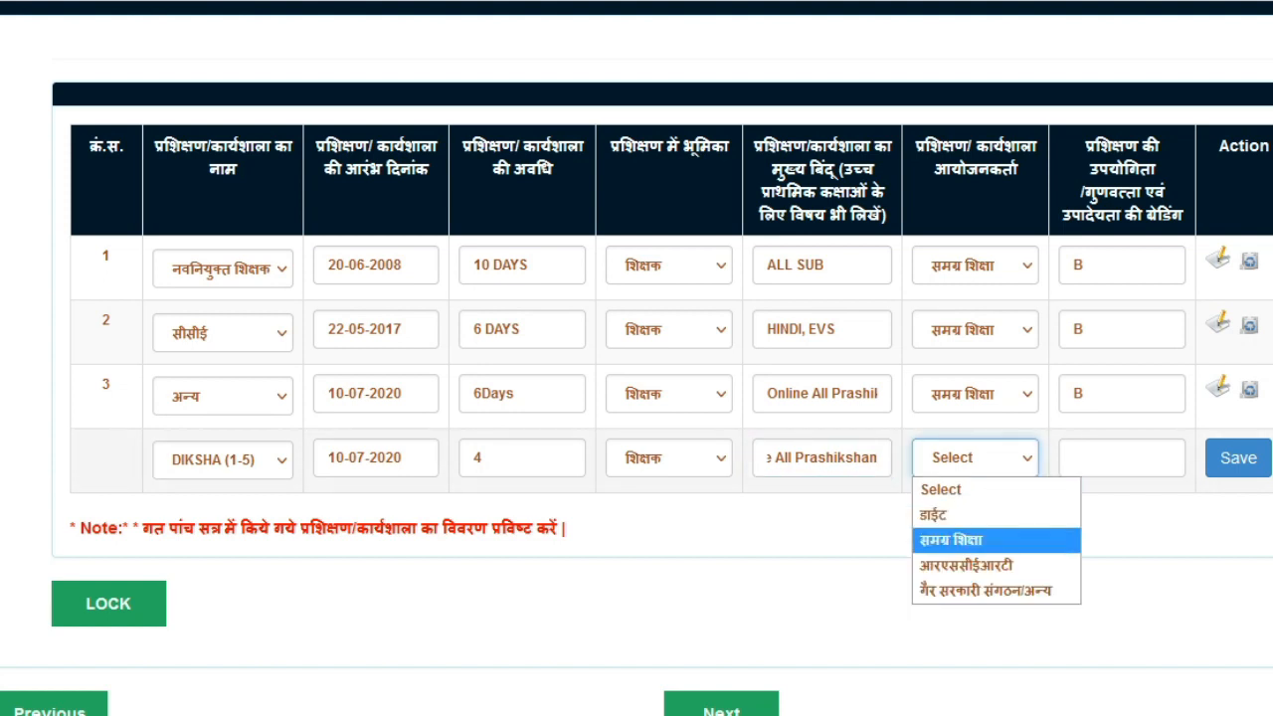
key(Return)
key(Tab)
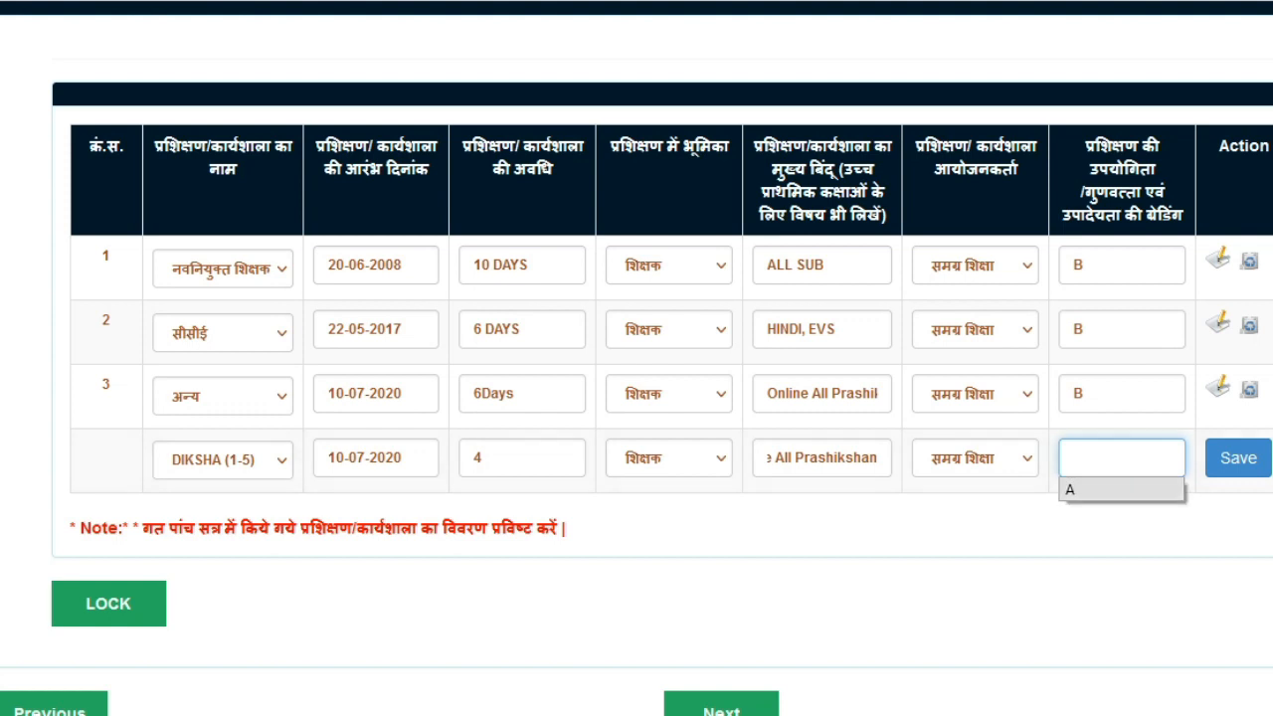
text(A)
key(Tab)
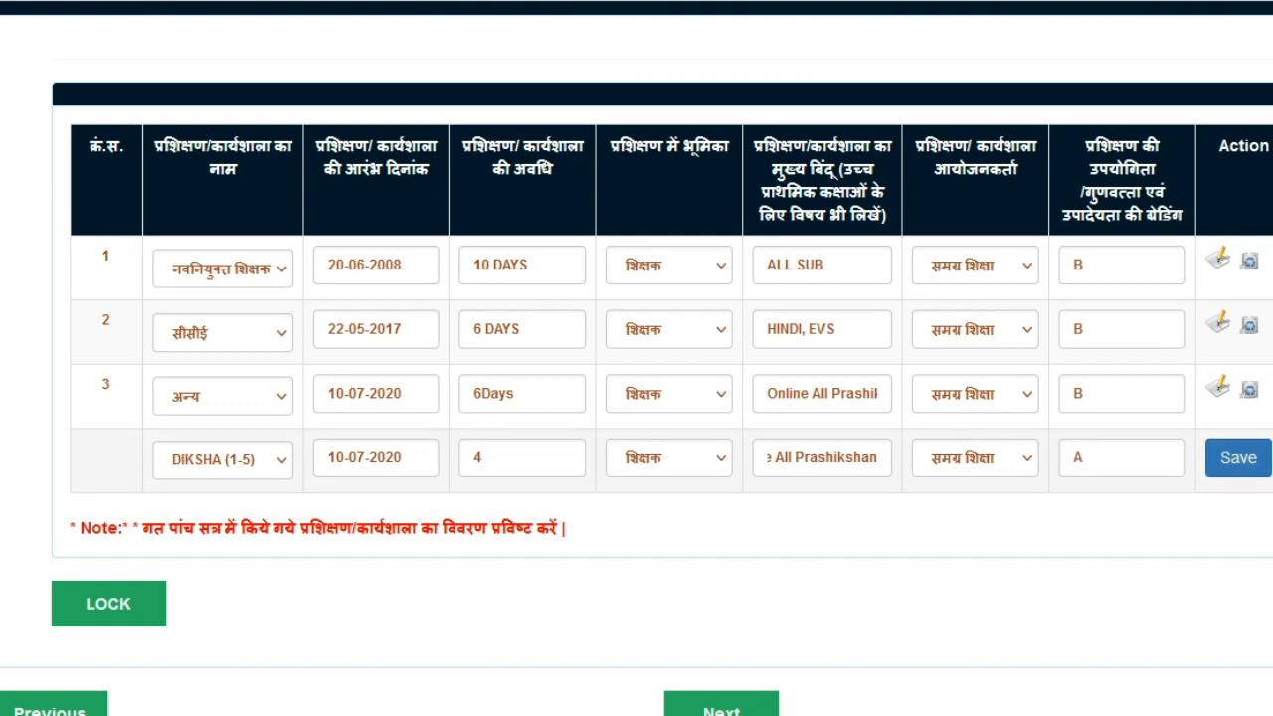
key(Return)
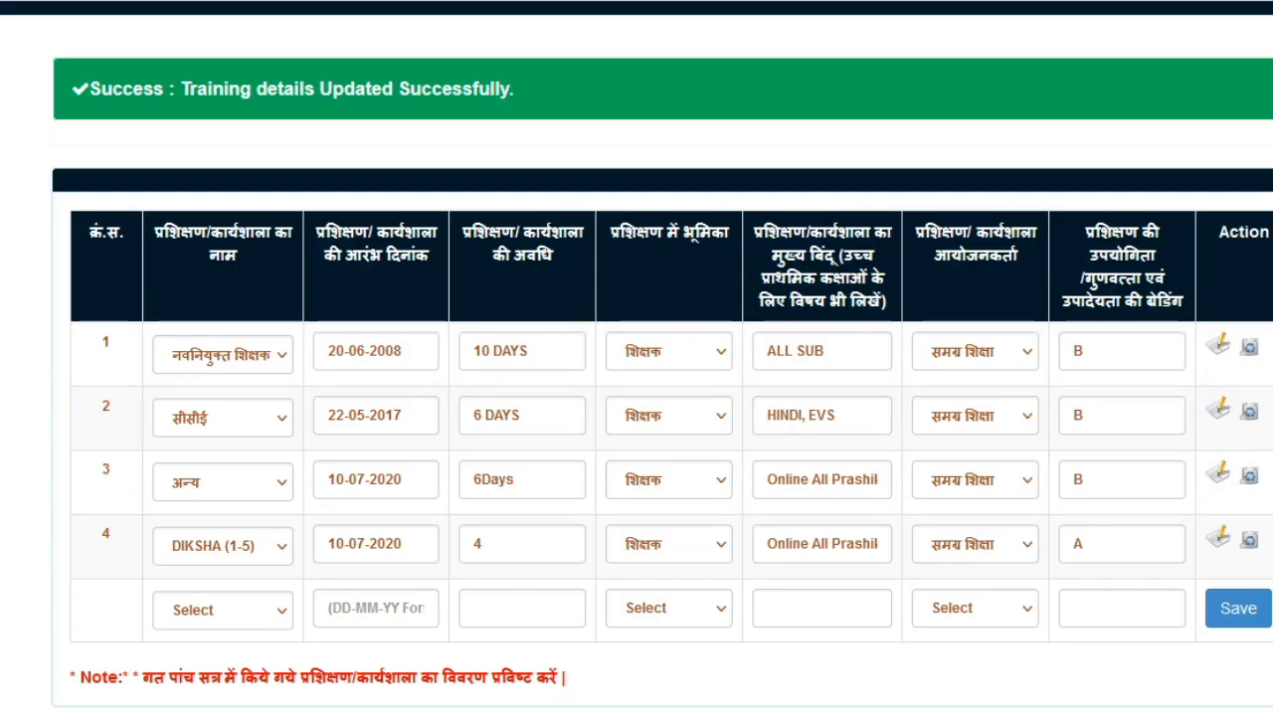
Review the saved training entries and the blank row provided for adding further trainings.
mouse_move(206, 121)
mouse_down()
mouse_move(332, 129)
mouse_move(550, 58)
mouse_move(2, 1)
mouse_move(378, 146)
mouse_up()
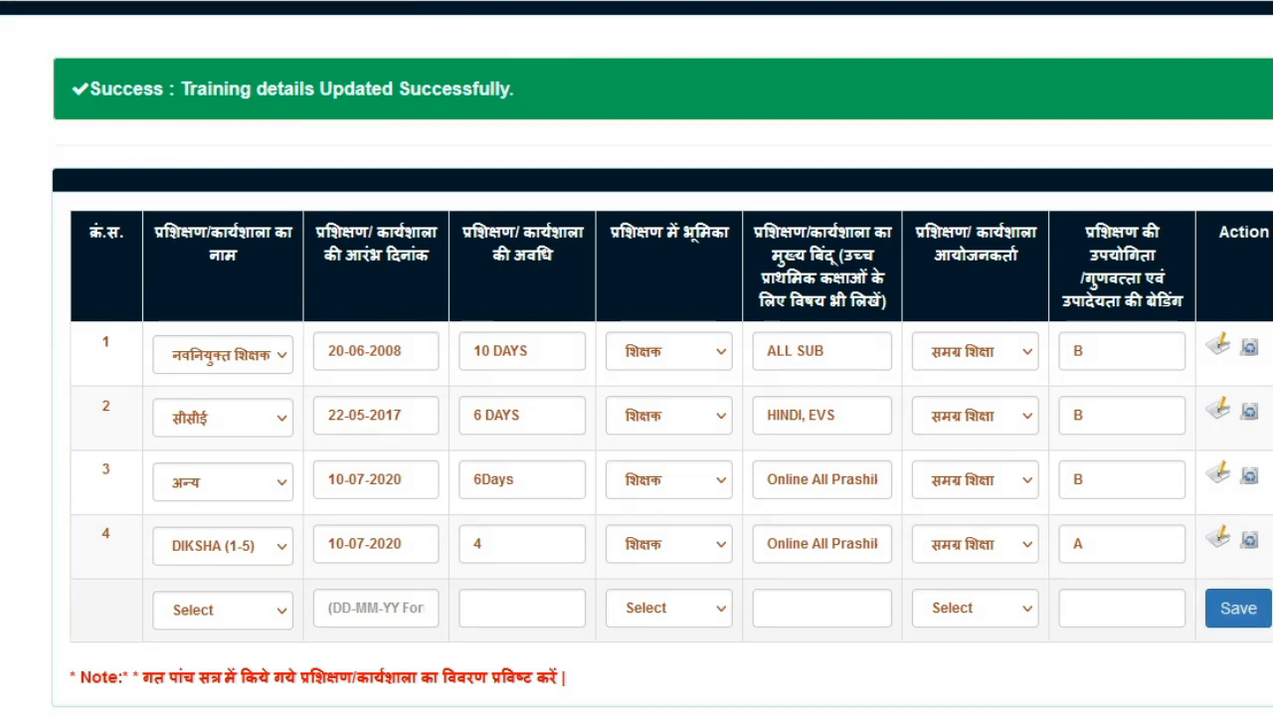
scroll(636, 358, down, 4)
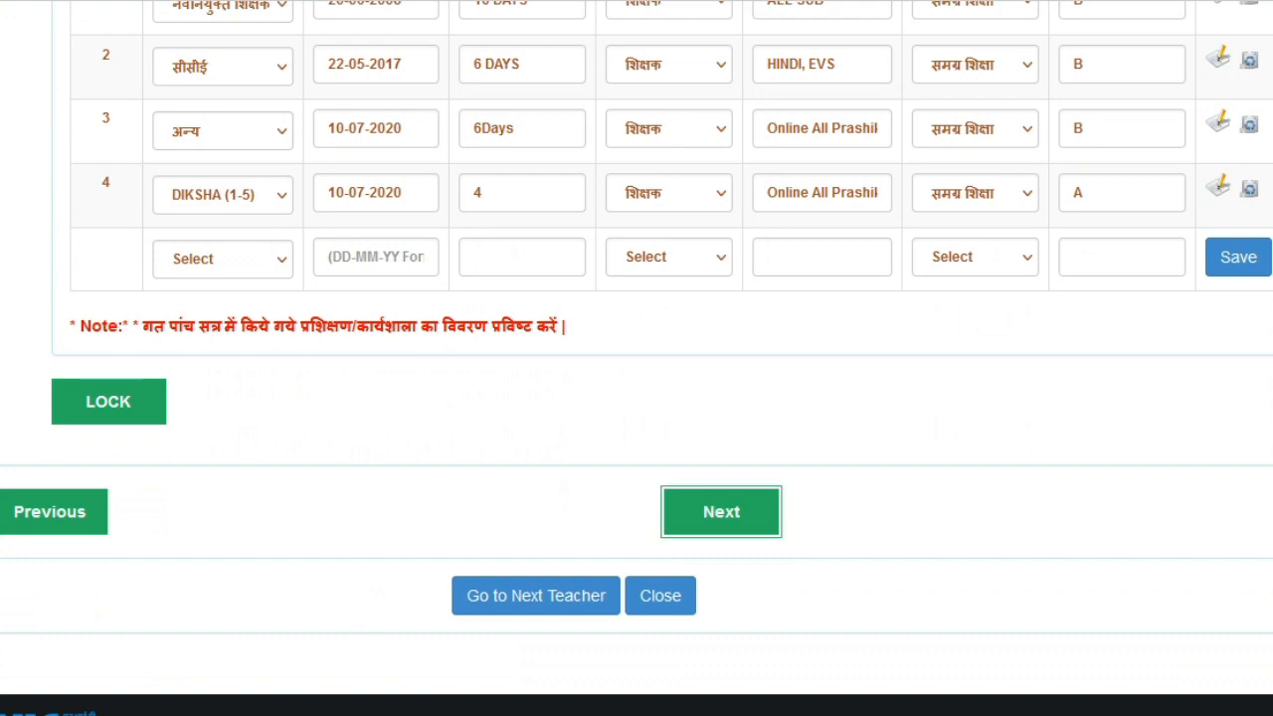
scroll(636, 358, up, 3)
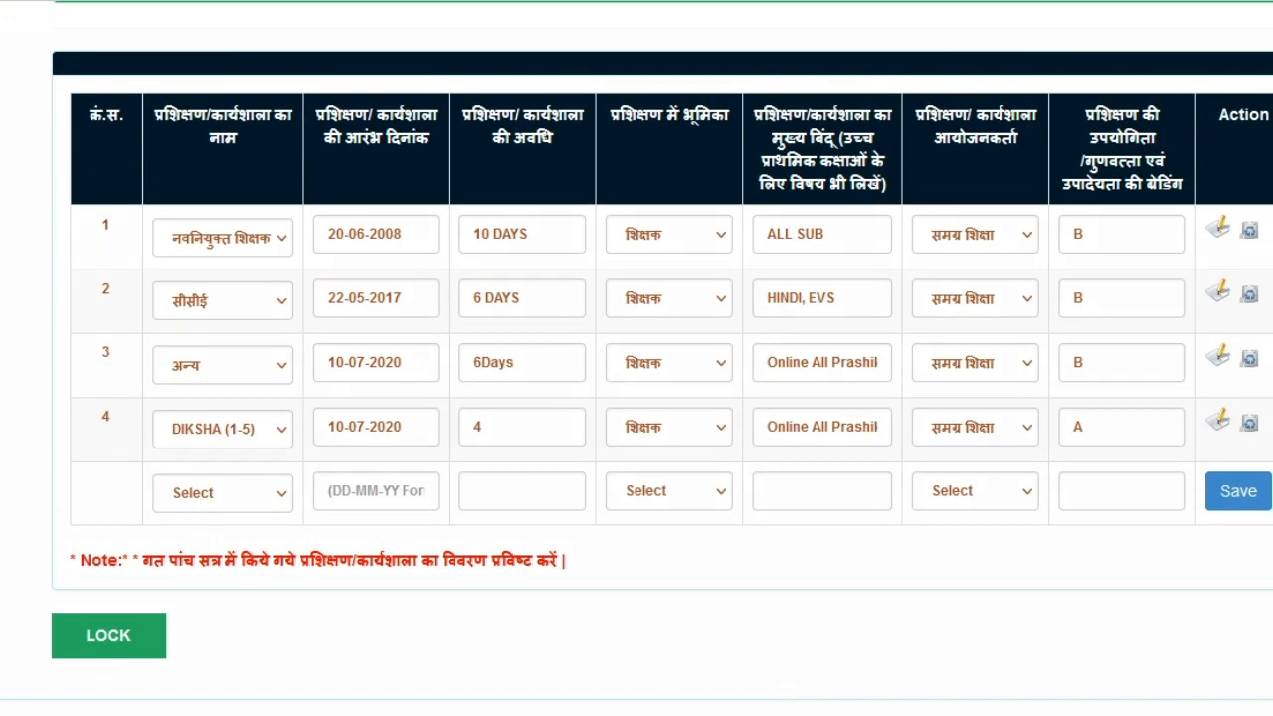
mouse_move(131, 210)
mouse_down()
mouse_move(36, 366)
mouse_move(348, 574)
mouse_move(490, 585)
mouse_up()
drag(721, 549, 953, 519)
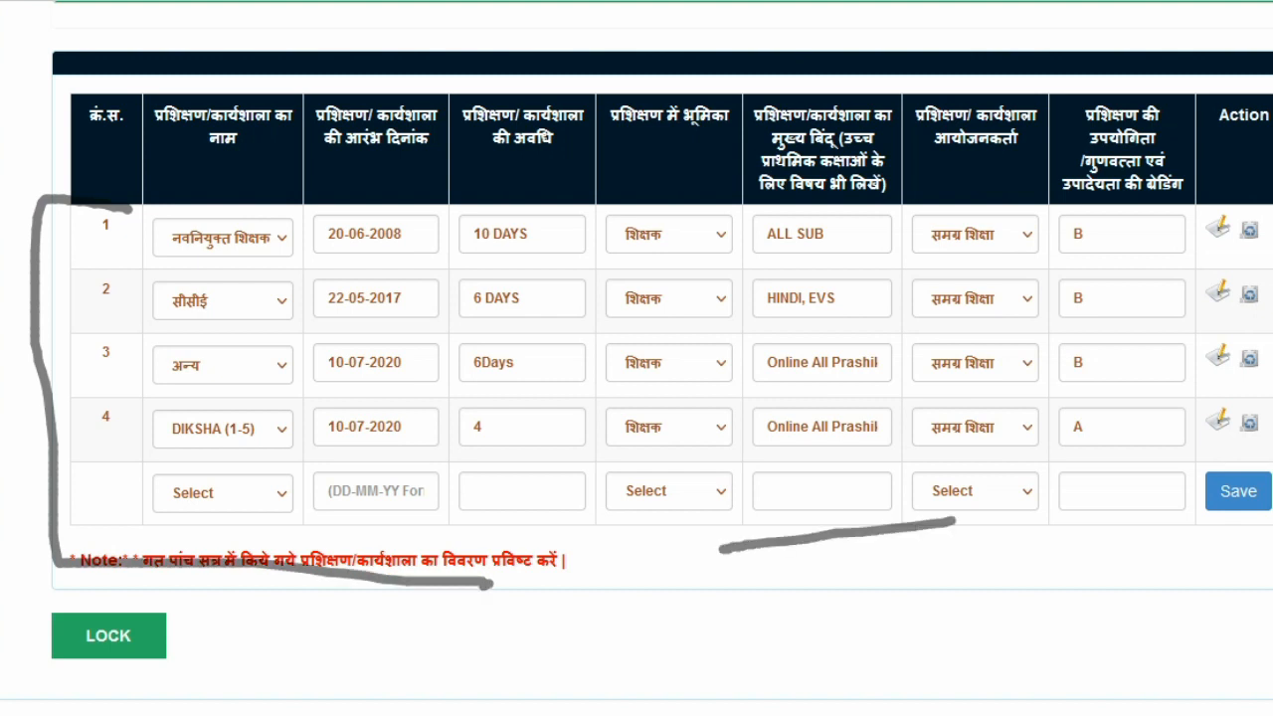
drag(168, 469, 515, 463)
drag(738, 475, 925, 466)
drag(939, 463, 971, 463)
key(Escape)
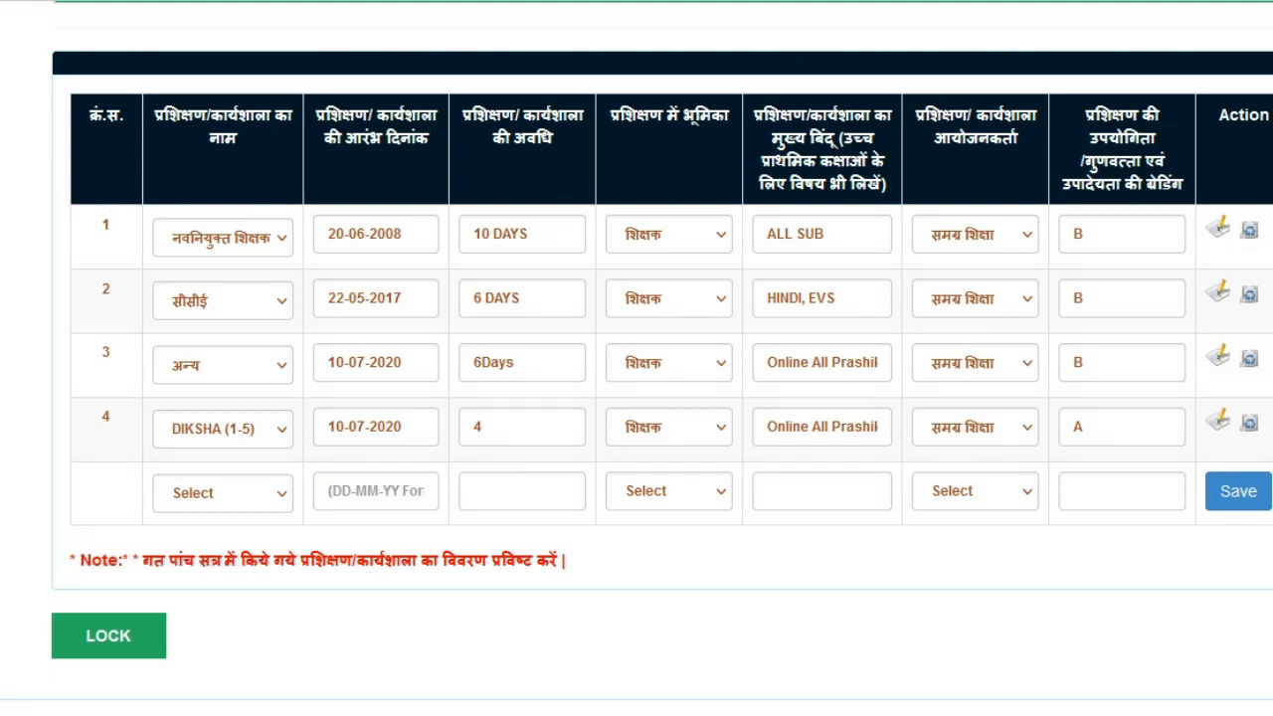
Proceed from the training section to the 6 D section and lock the 6 D details.
scroll(636, 358, down, 1)
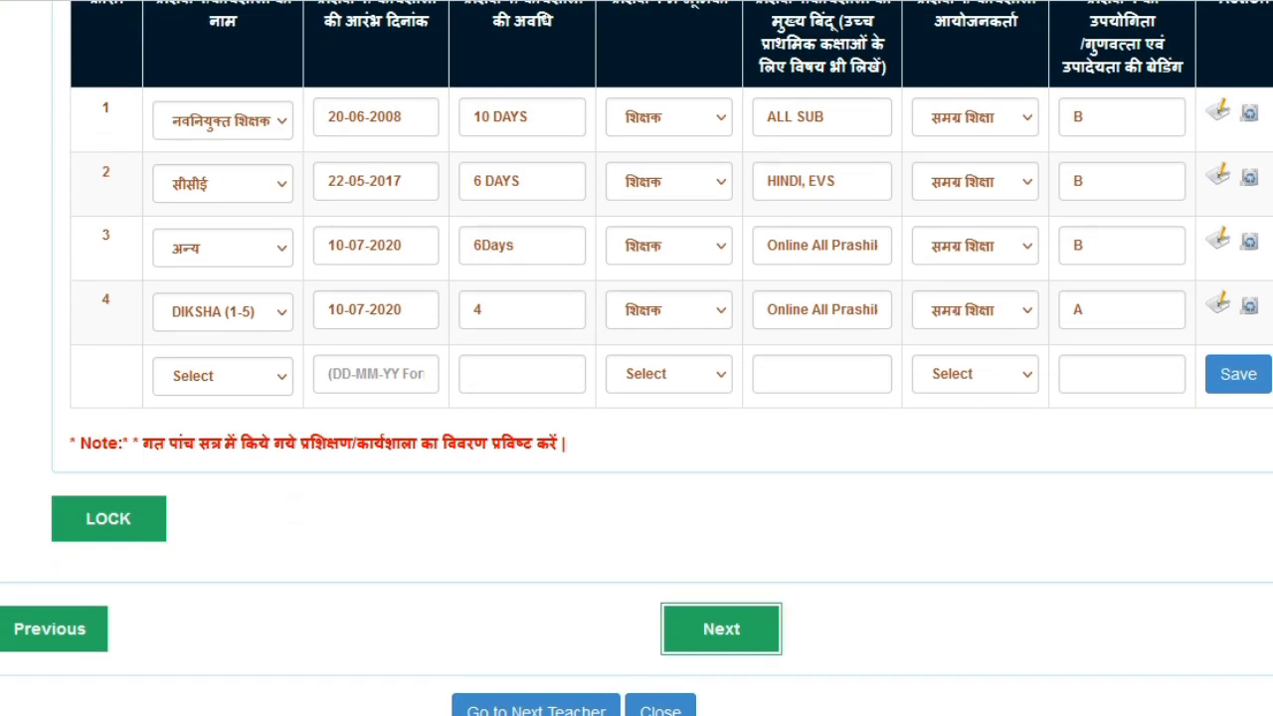
click(721, 628)
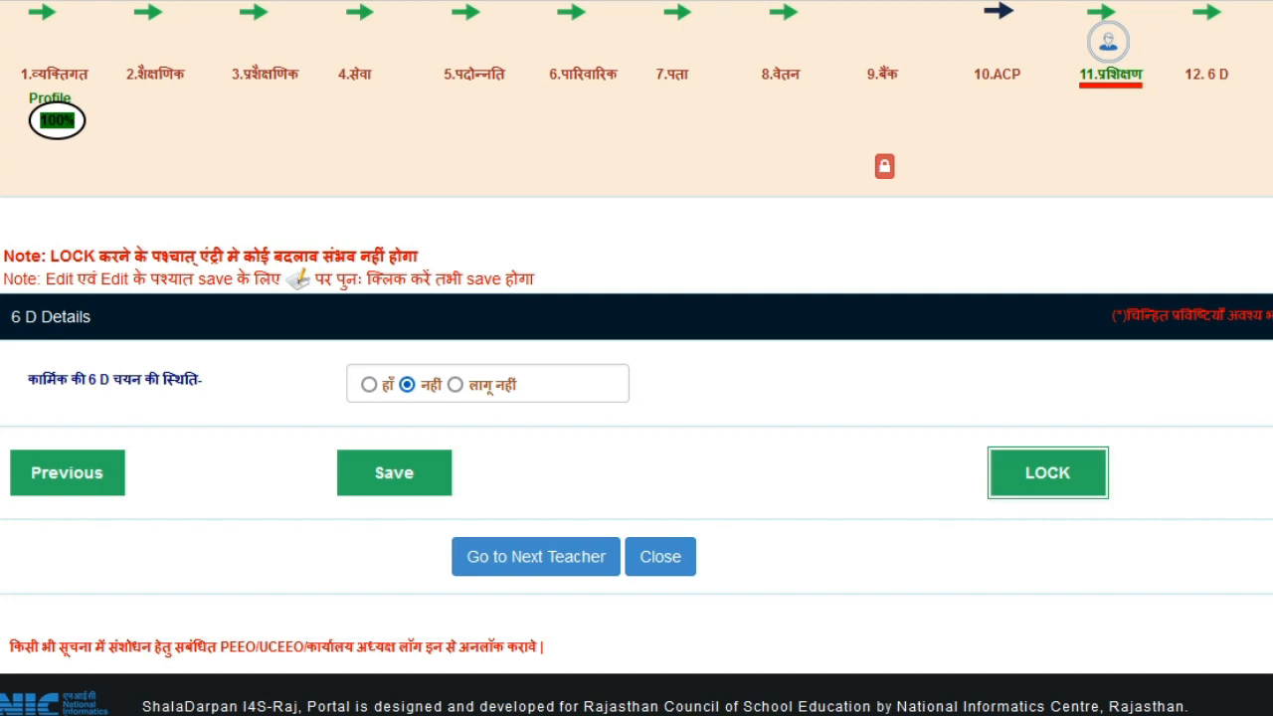
click(1047, 472)
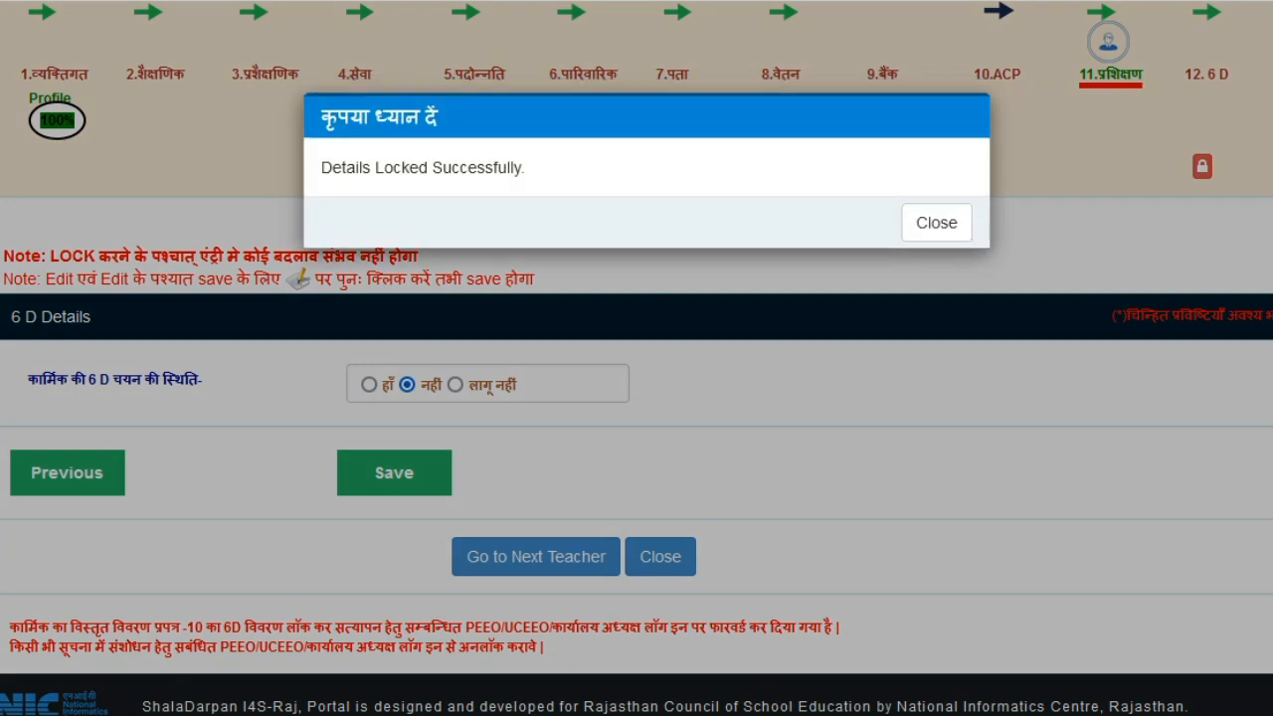
click(936, 223)
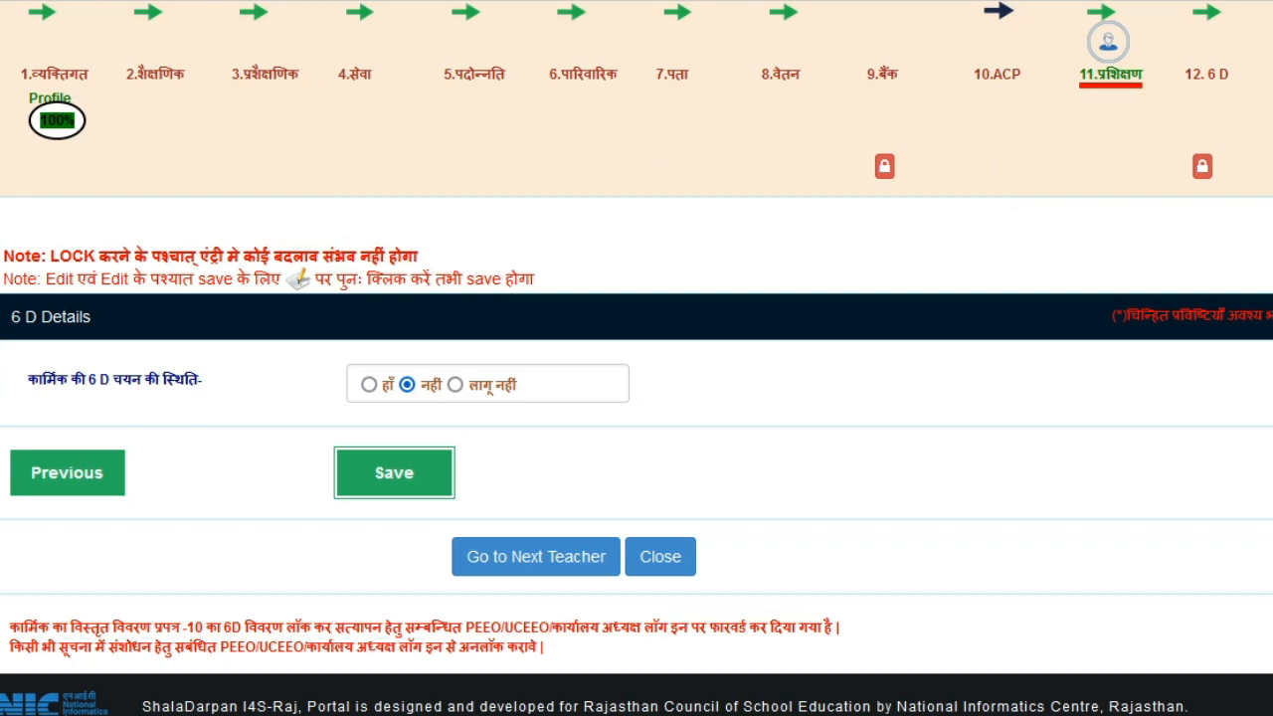
Leave this teacher's form and examine the lock status of the Bank and 6 D details in the form work progress report.
click(536, 557)
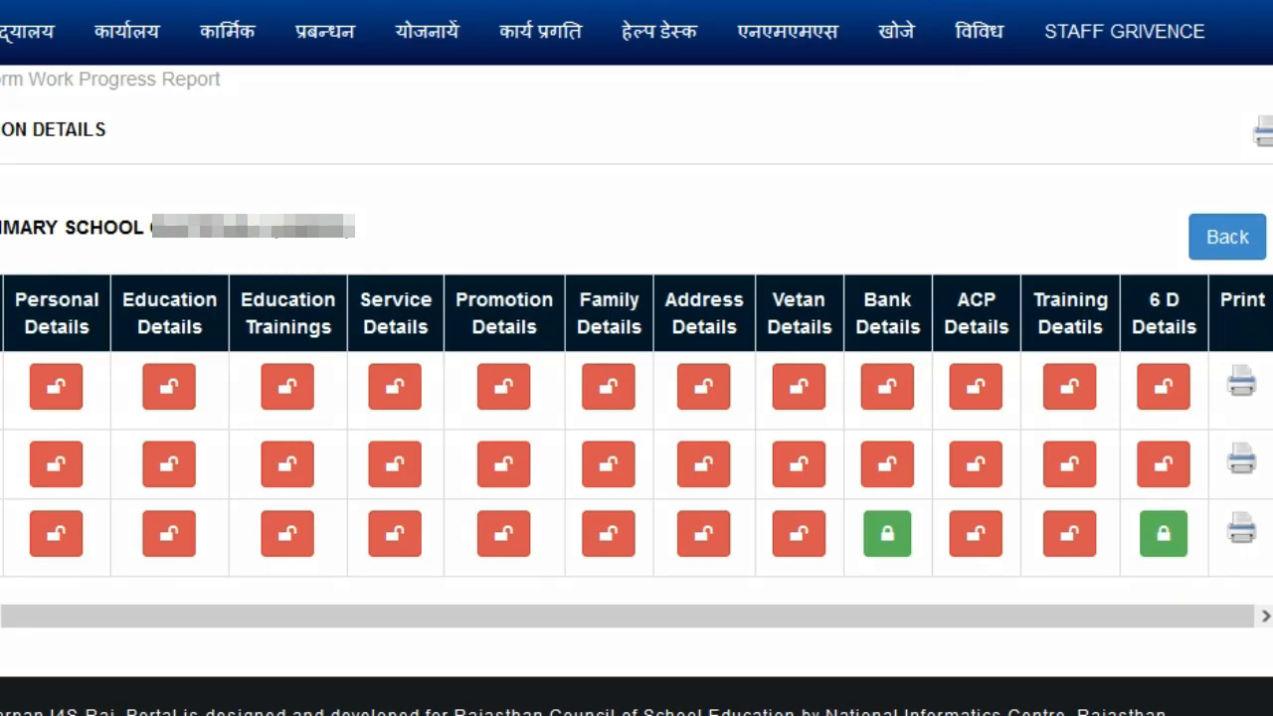
drag(863, 576, 914, 566)
drag(1136, 573, 1196, 550)
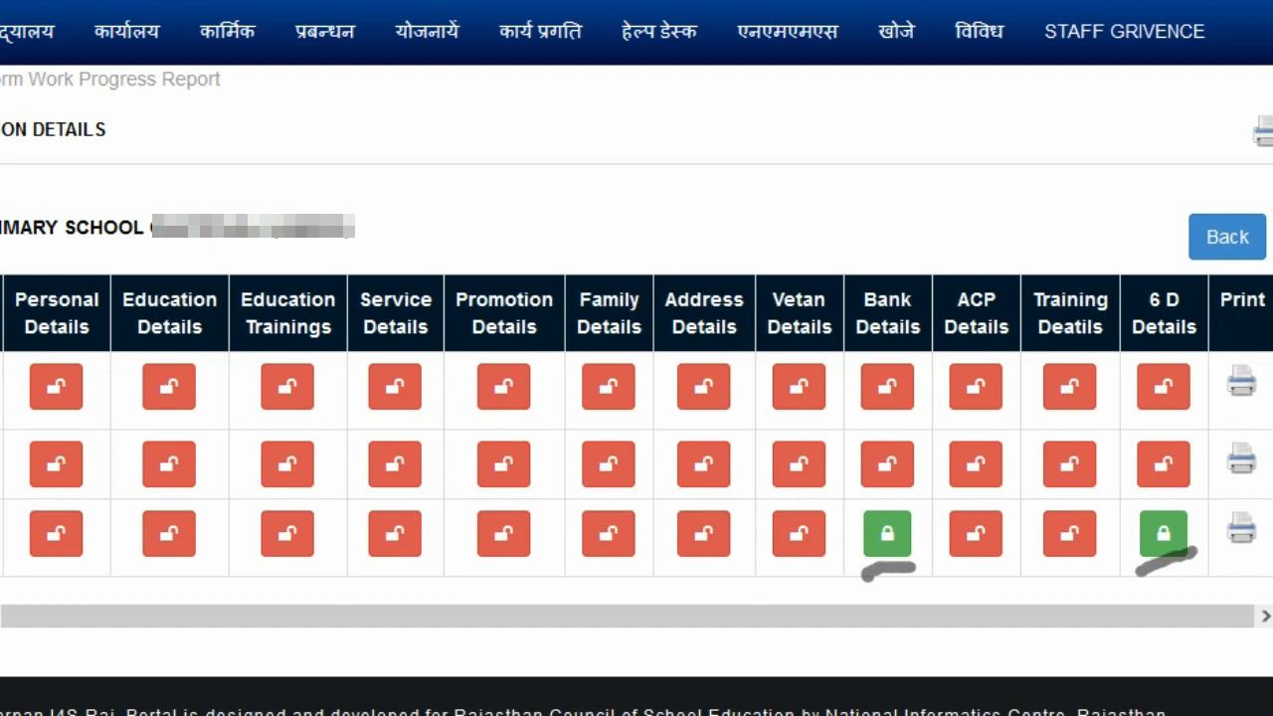
drag(869, 271, 946, 214)
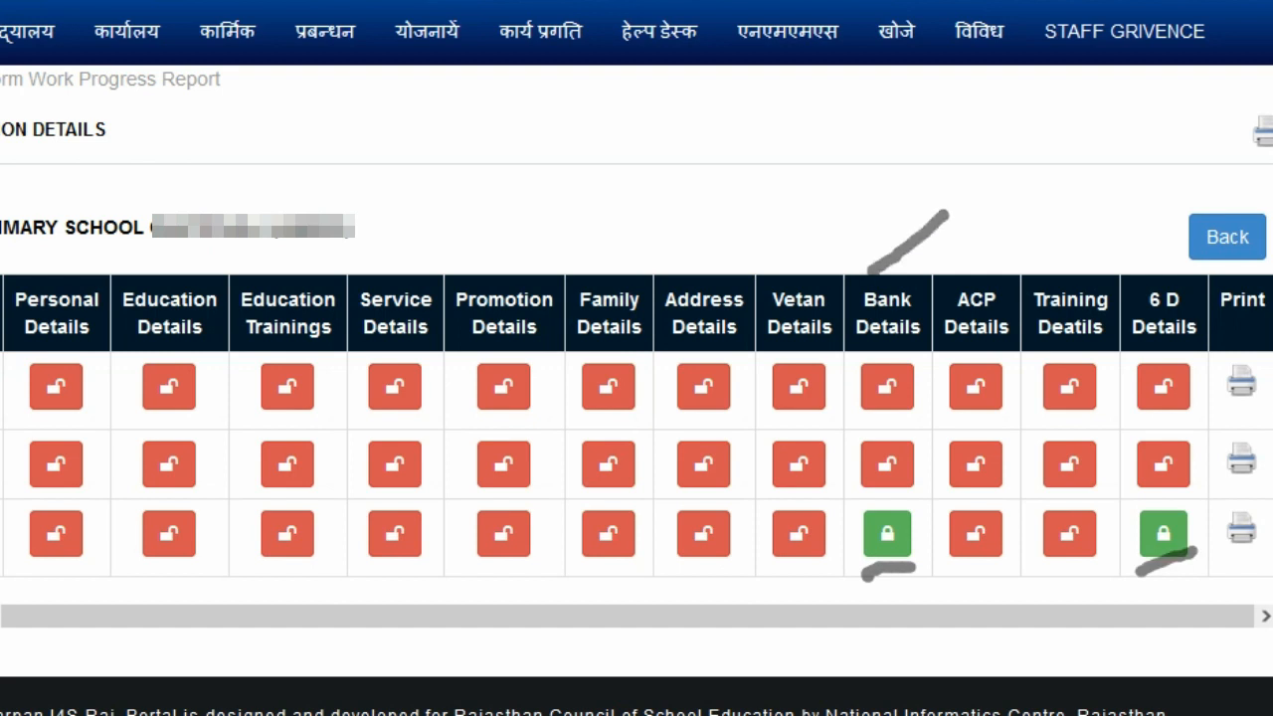
drag(1153, 269, 1215, 186)
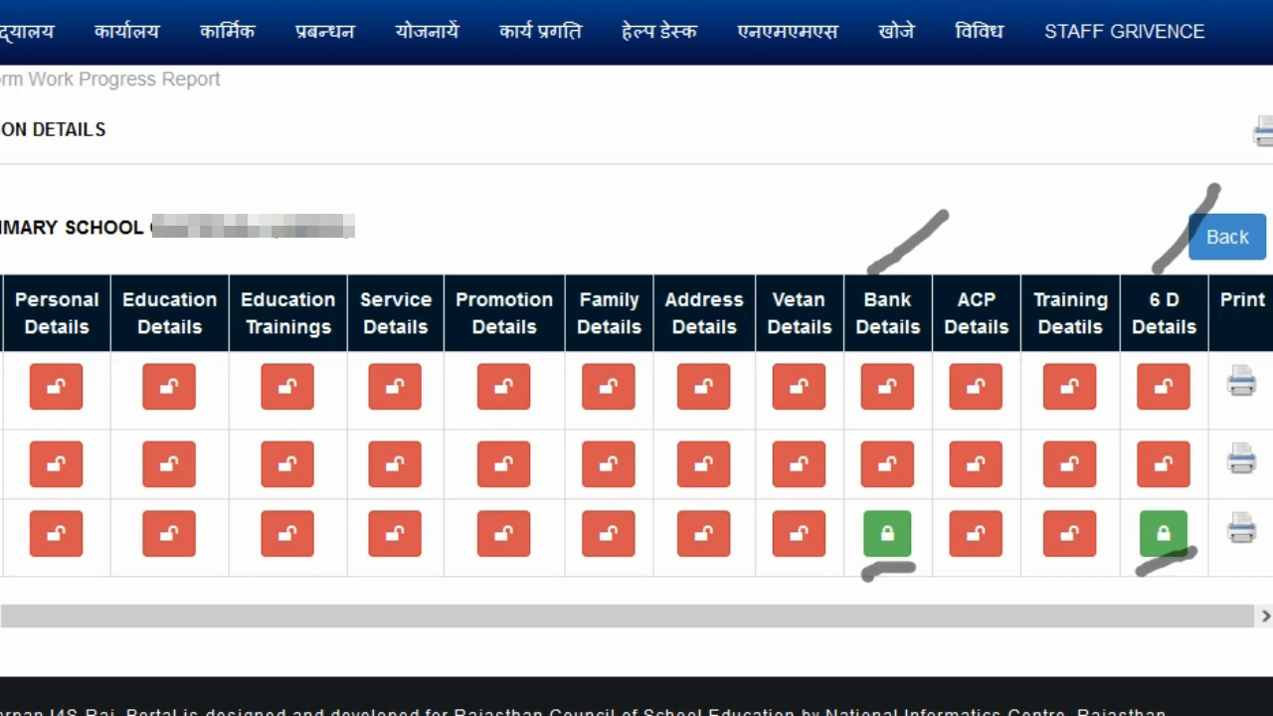
drag(883, 596, 1114, 593)
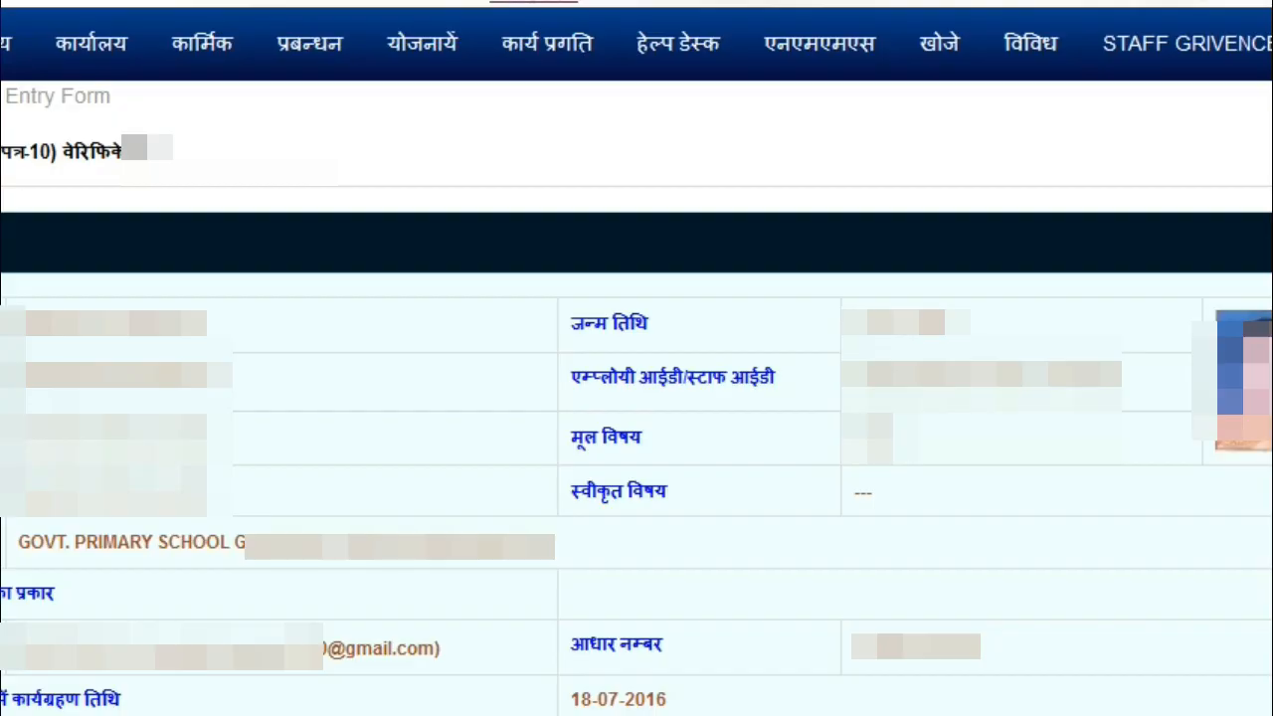
scroll(636, 398, down, 3)
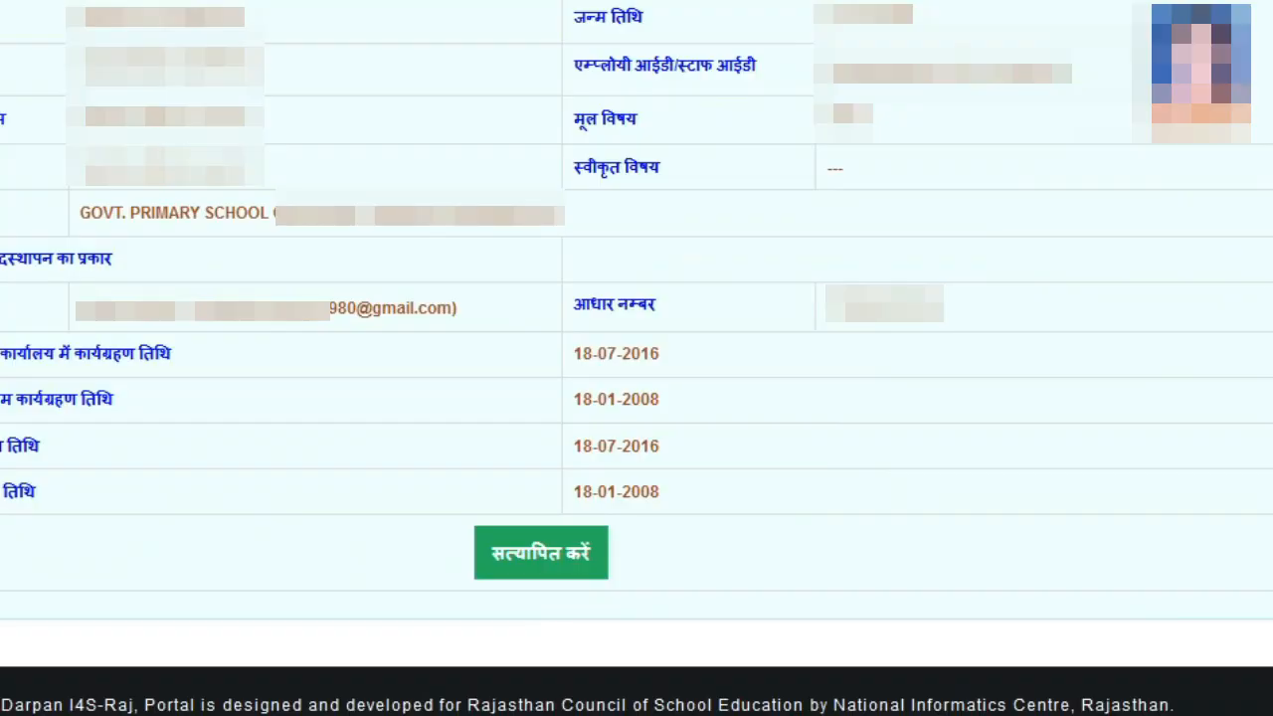
click(541, 552)
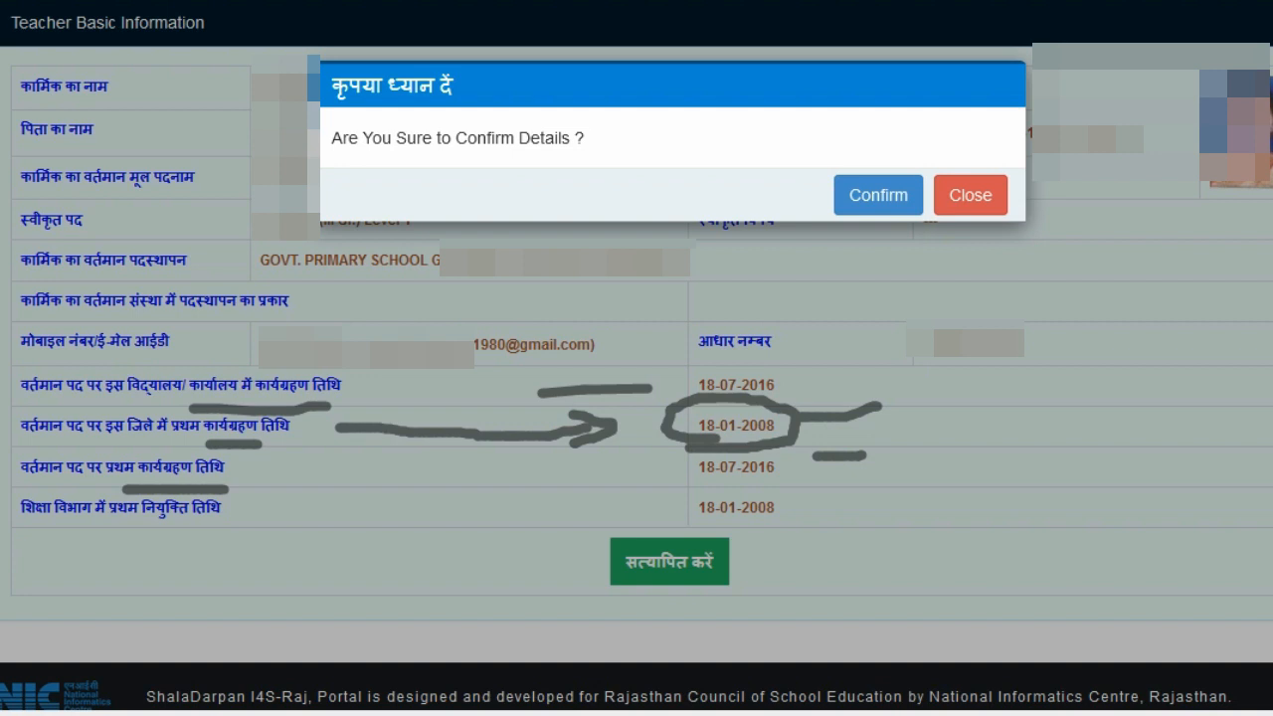
key(Escape)
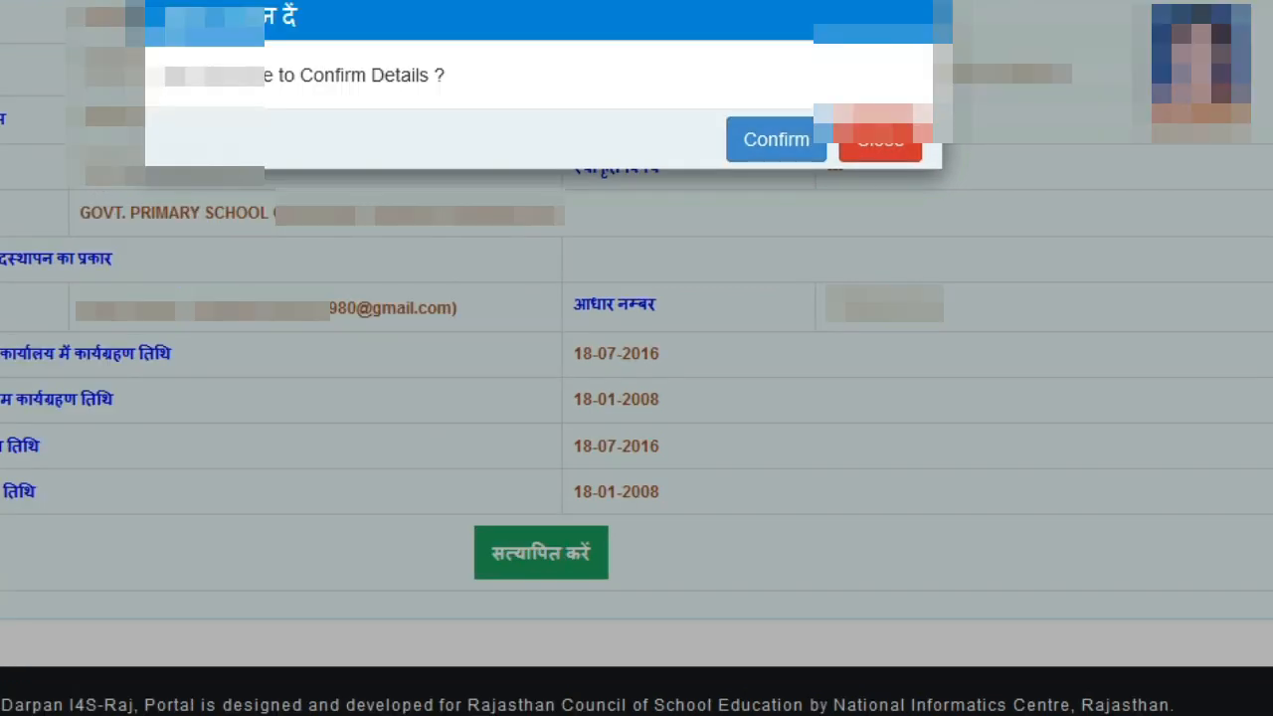
click(970, 195)
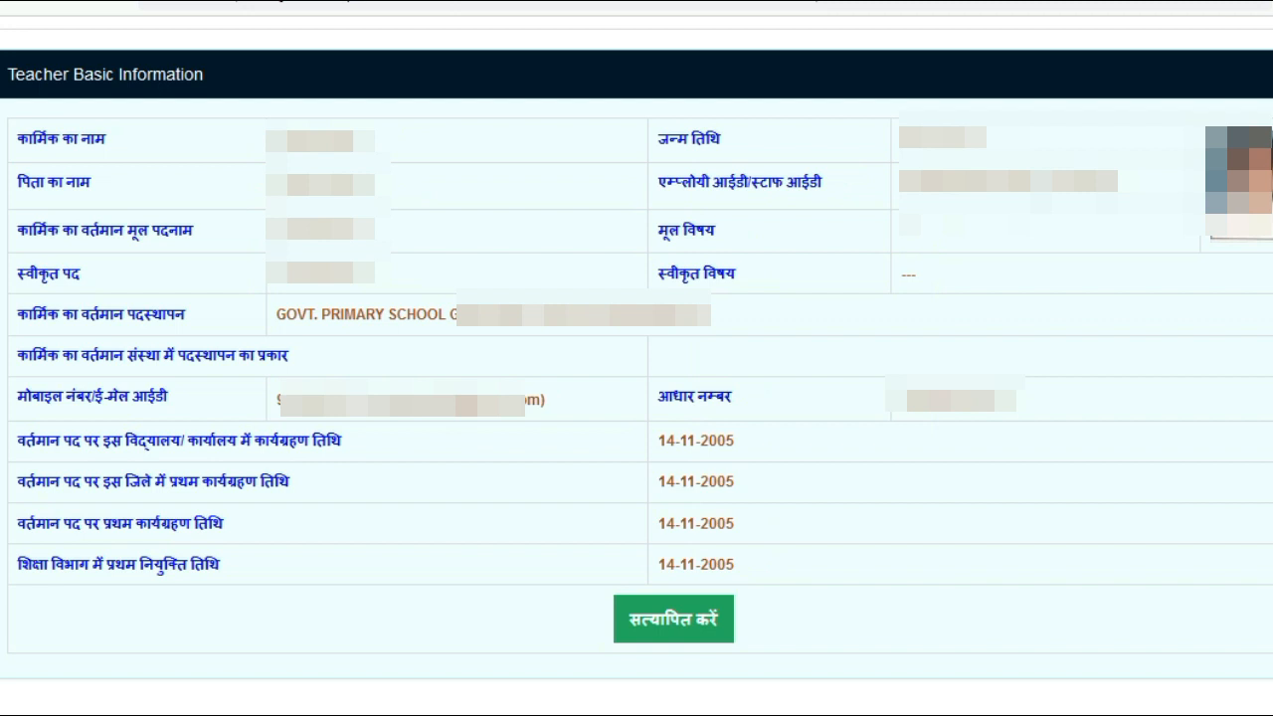
Check the four joining and appointment dates of the employee on screen, then verify the basic information and accept the PEEO declaration.
mouse_move(751, 414)
mouse_down()
mouse_move(785, 568)
mouse_move(771, 574)
mouse_up()
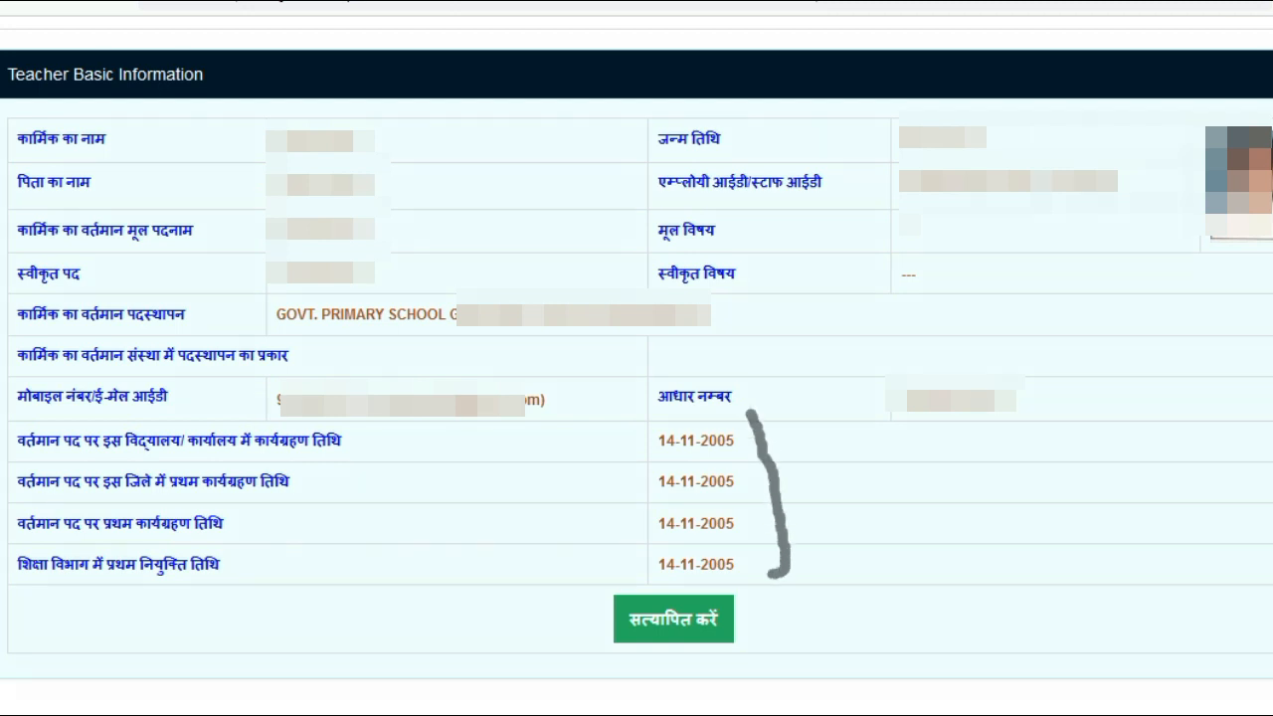
mouse_move(801, 599)
mouse_down()
mouse_move(841, 638)
mouse_move(932, 539)
mouse_up()
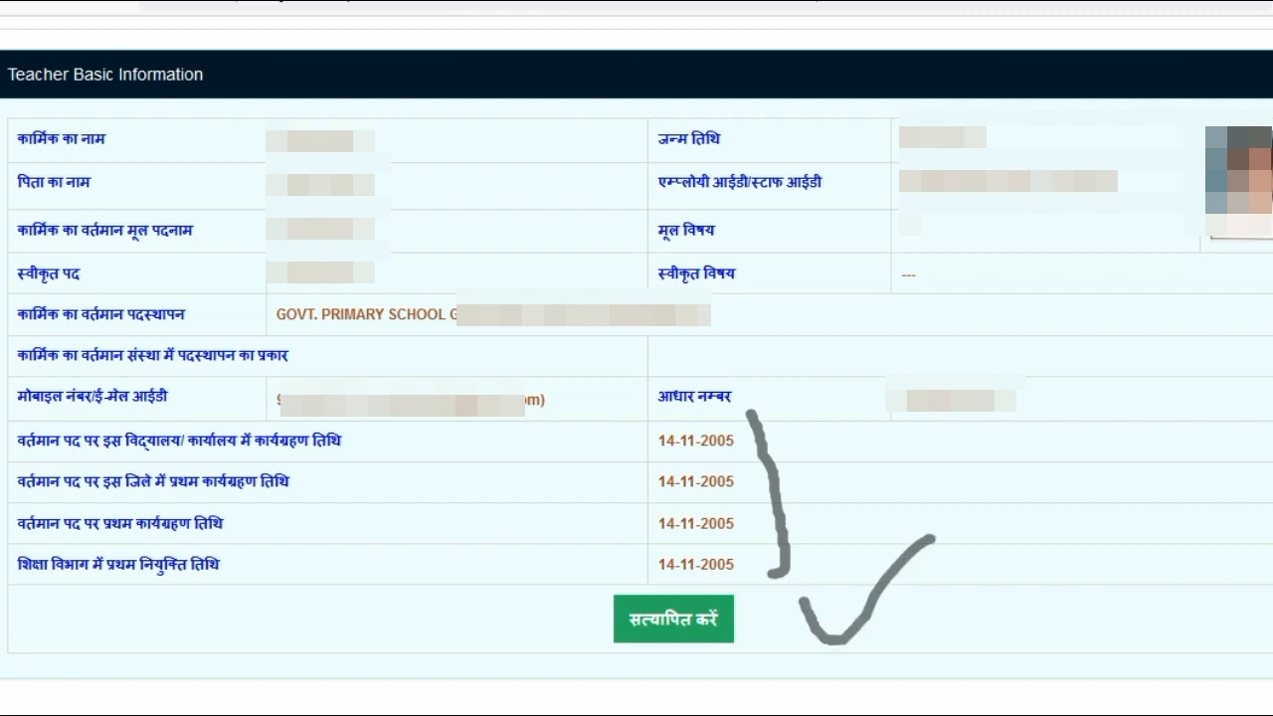
key(Escape)
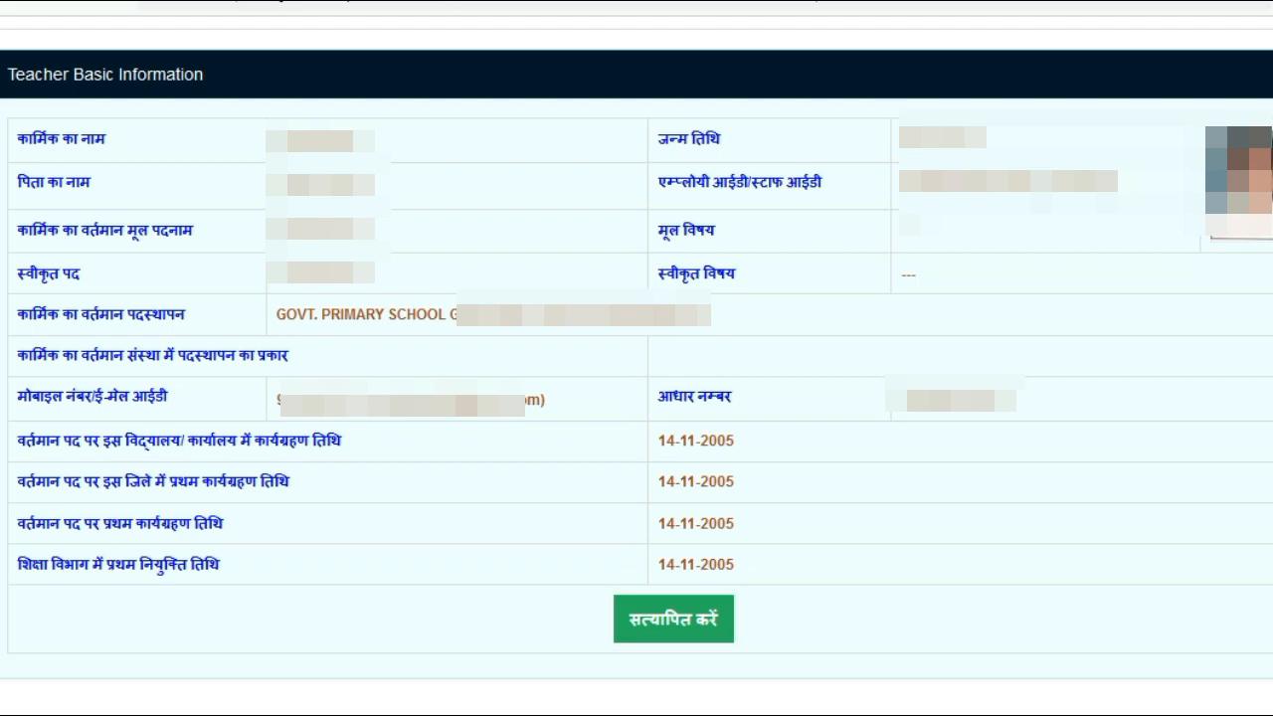
click(673, 618)
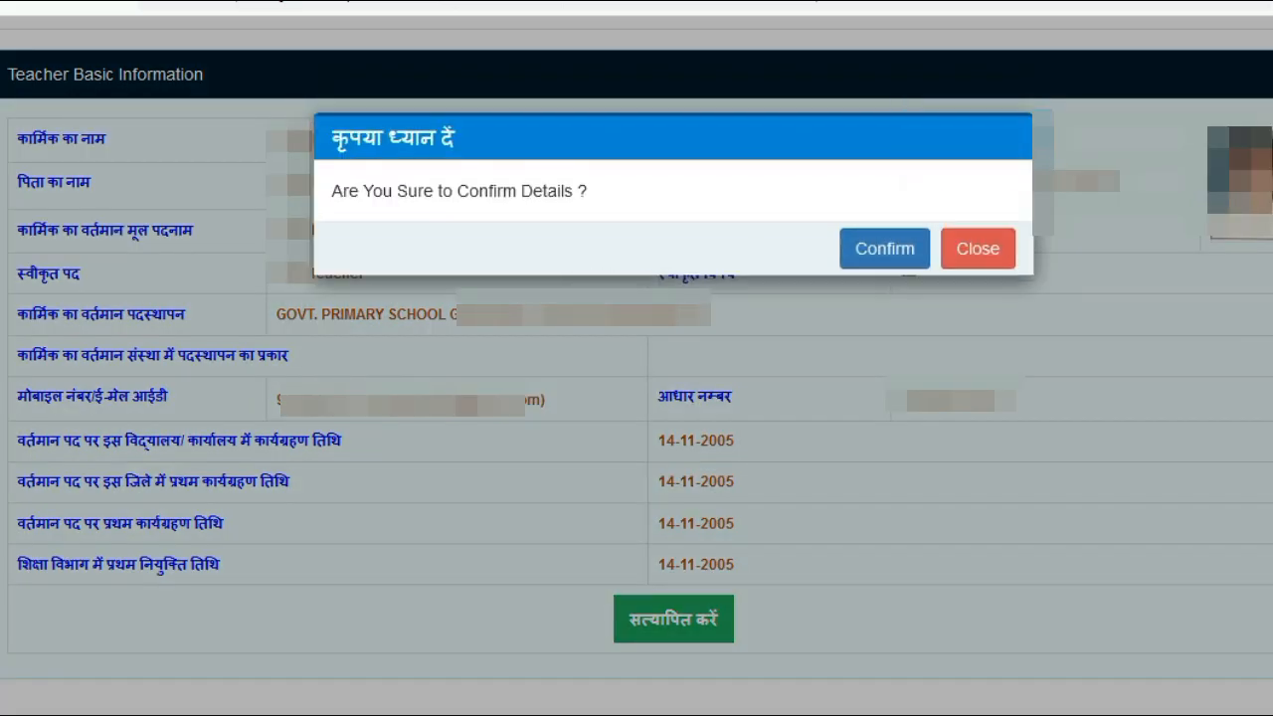
click(884, 246)
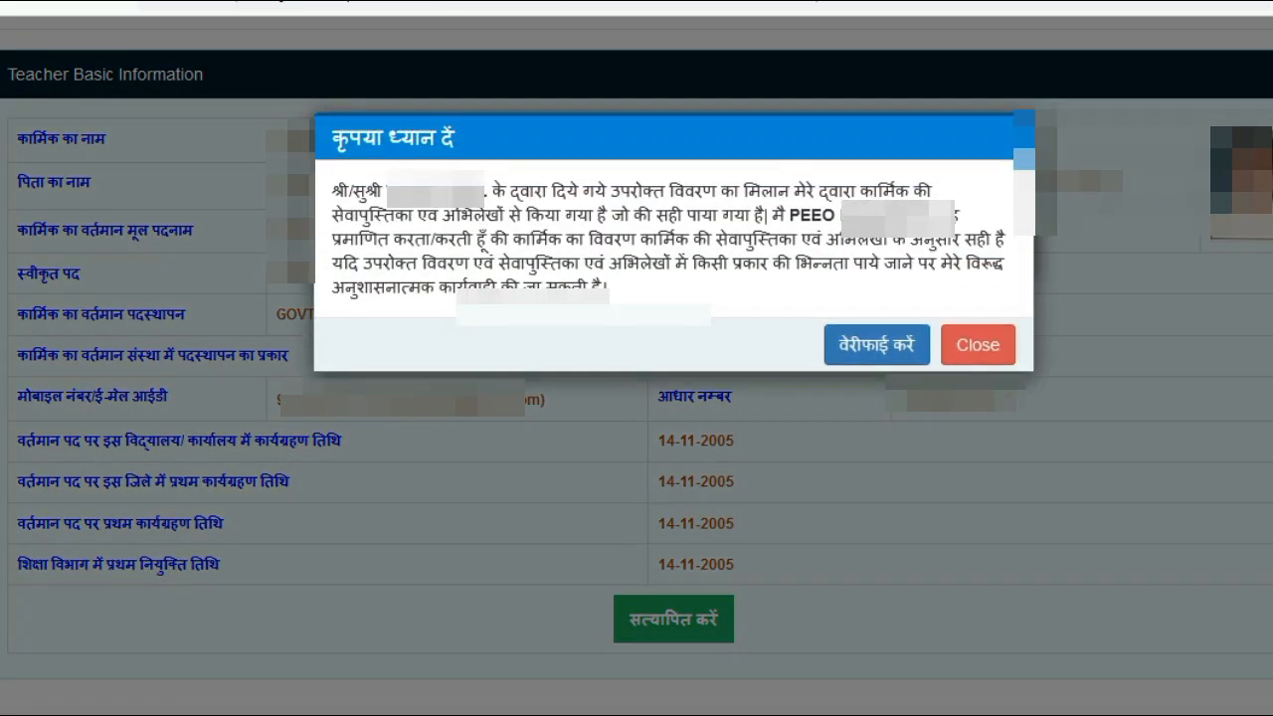
click(876, 344)
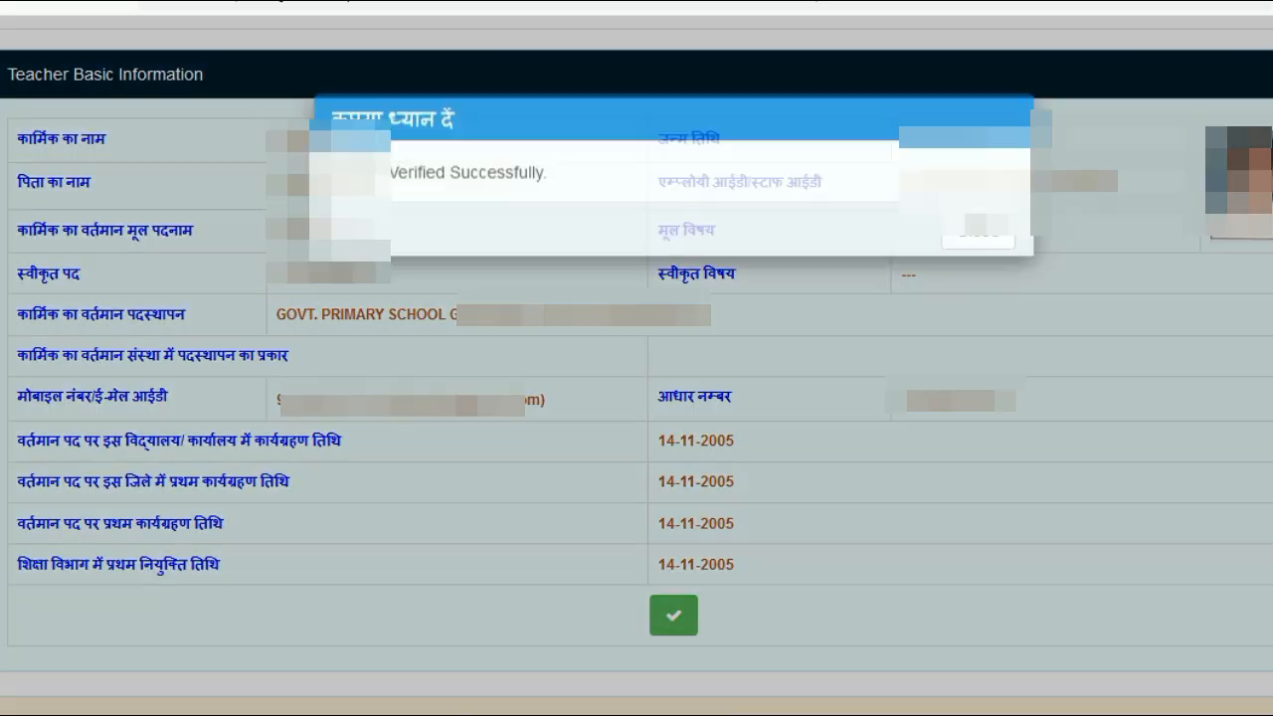